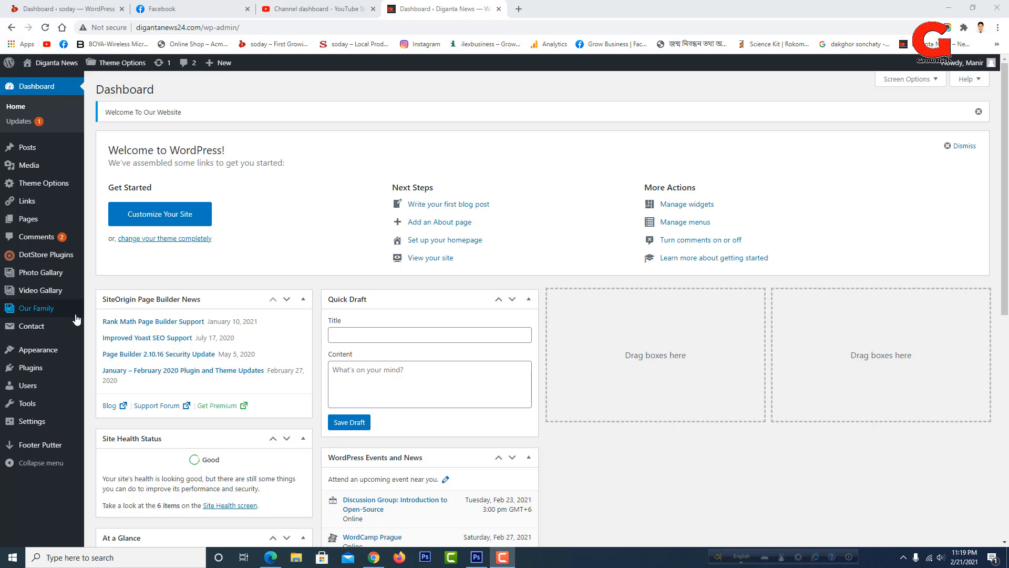
- Search the WordPress plugin directory for "seo" to add a new plugin
mouse_move(39, 374)
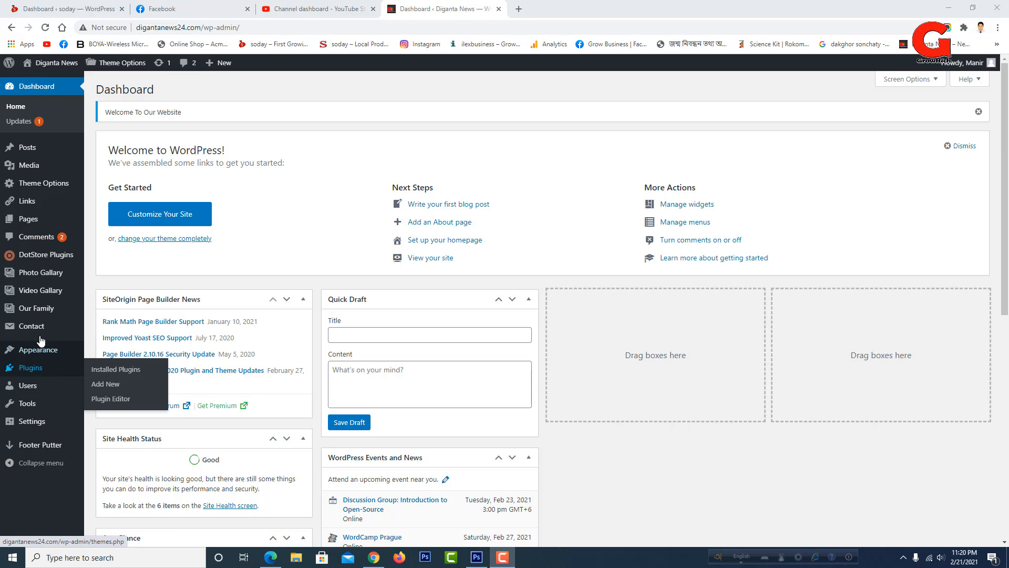
left_click(37, 369)
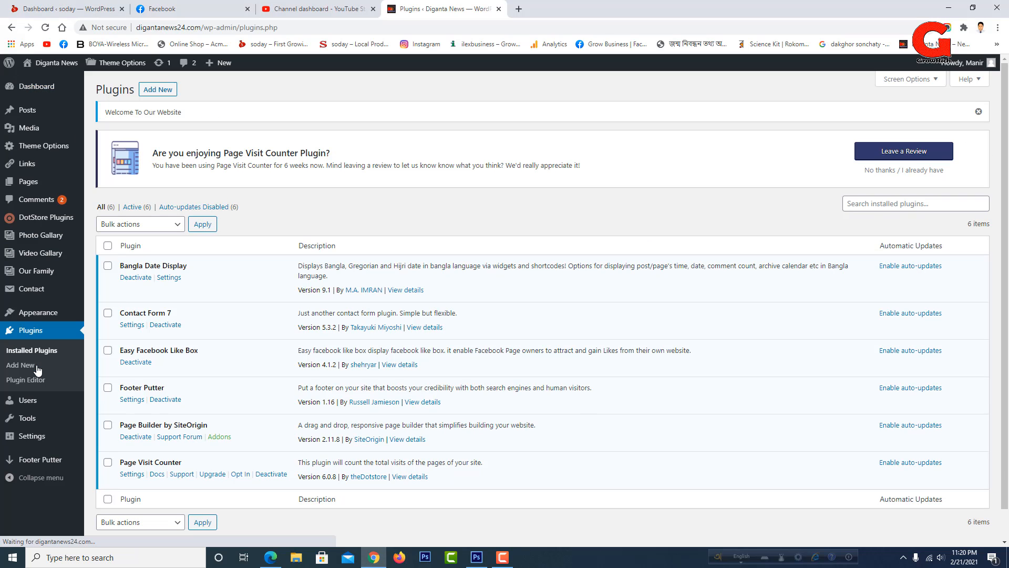
left_click(159, 90)
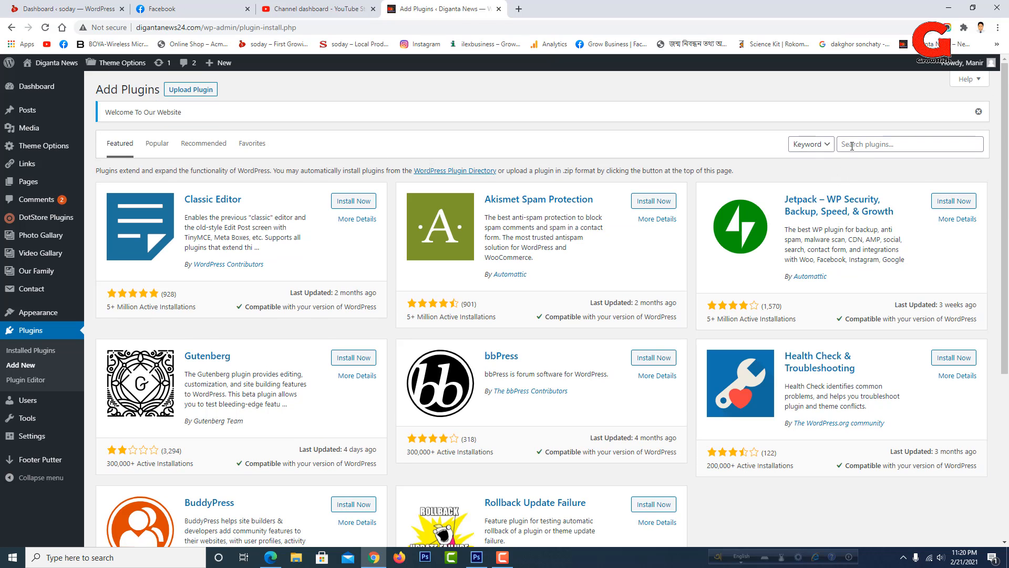
left_click(851, 145)
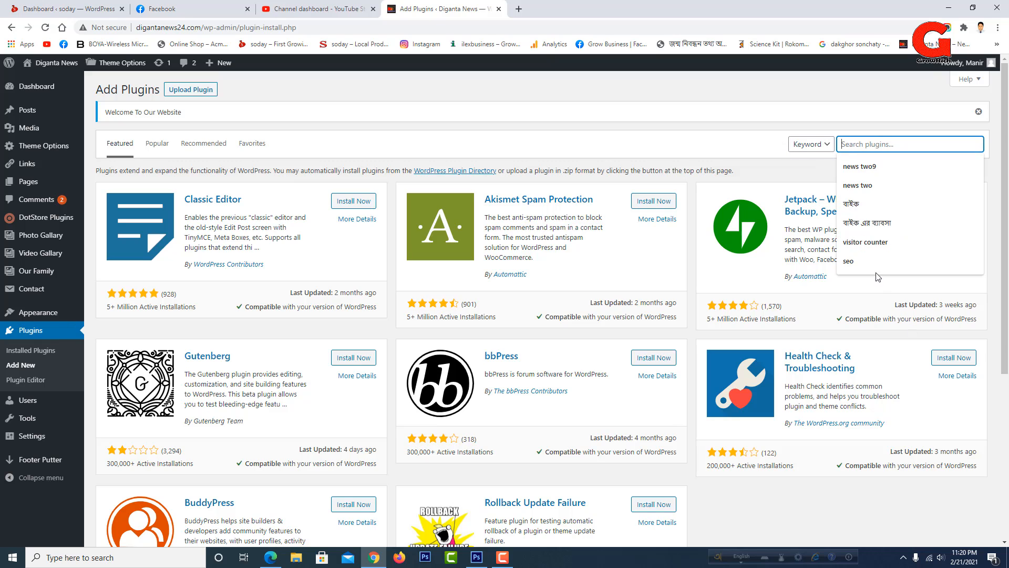
left_click(854, 257)
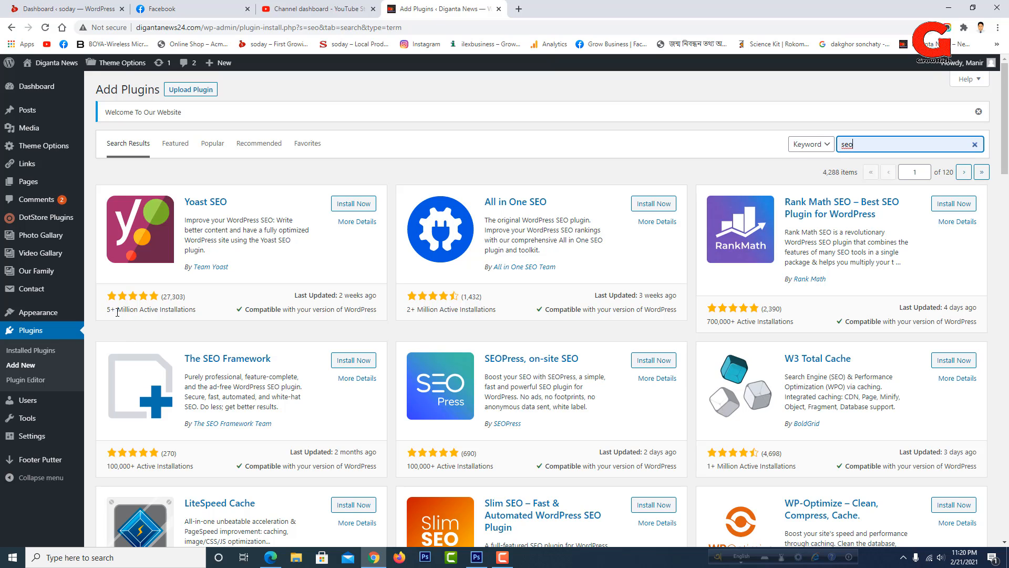
- Install the Yoast SEO plugin from the search results and activate it
left_click_drag(117, 311, 180, 298)
left_click(165, 298)
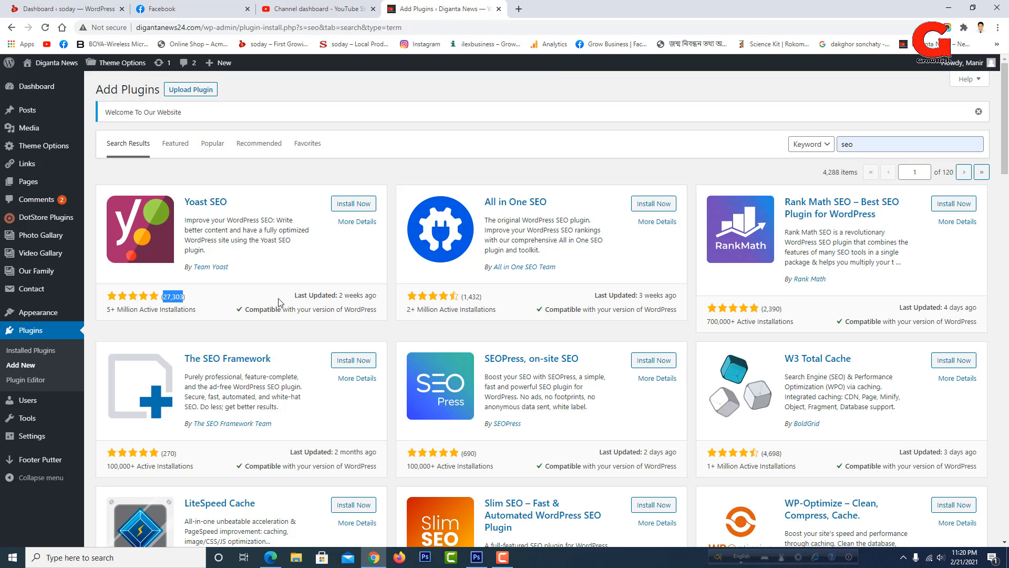
left_click(337, 261)
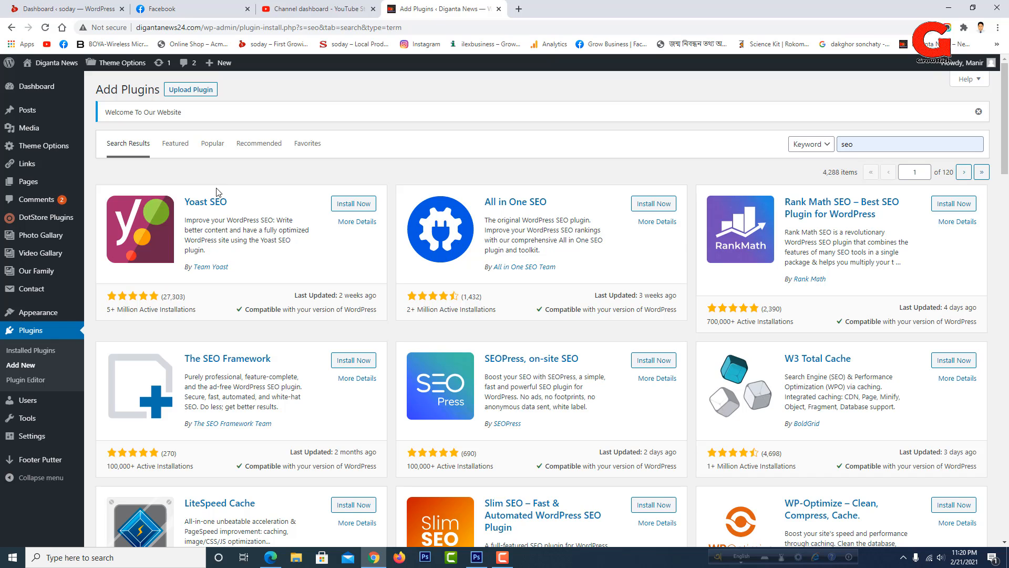
left_click(354, 207)
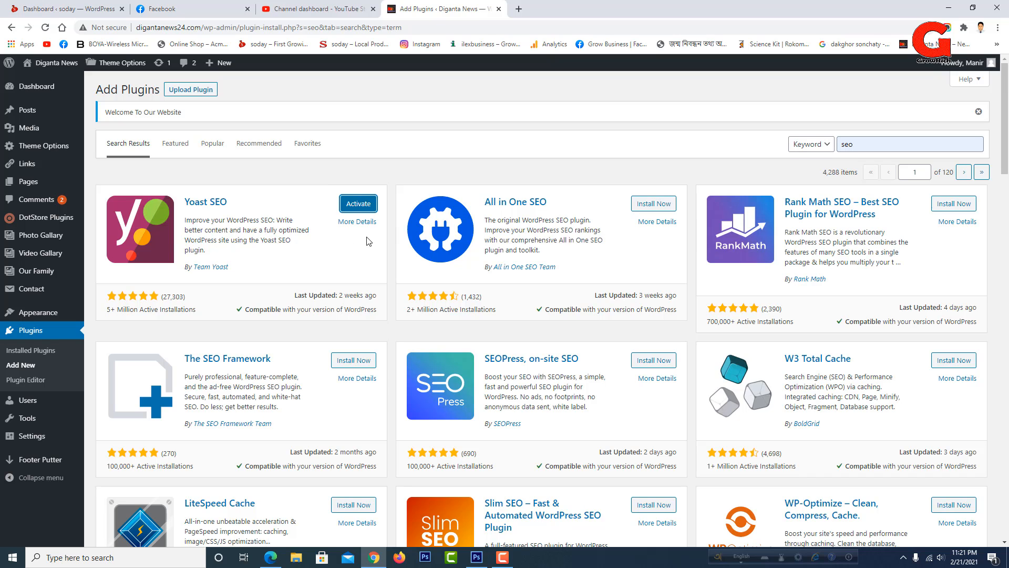
left_click(360, 210)
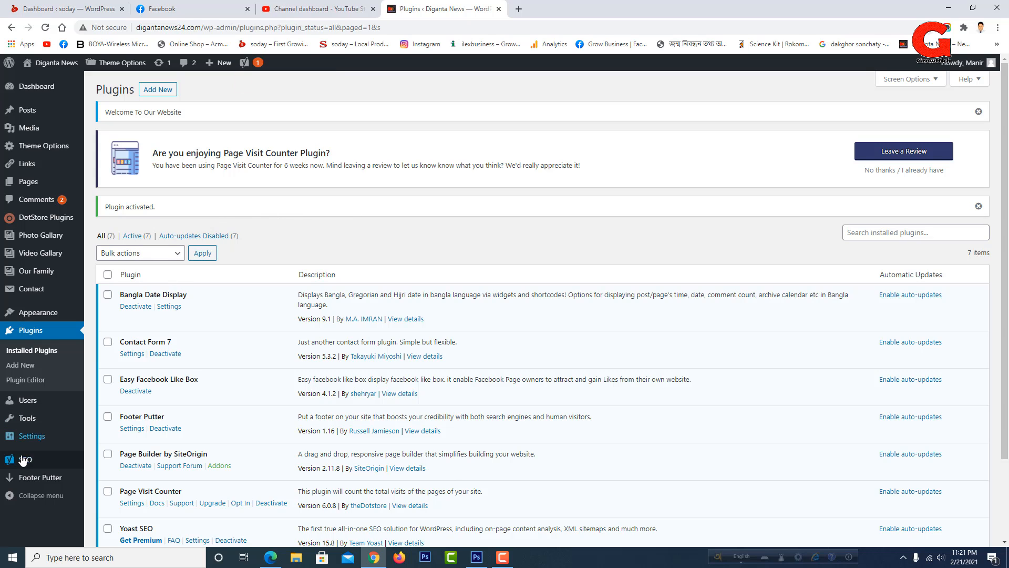
mouse_move(24, 462)
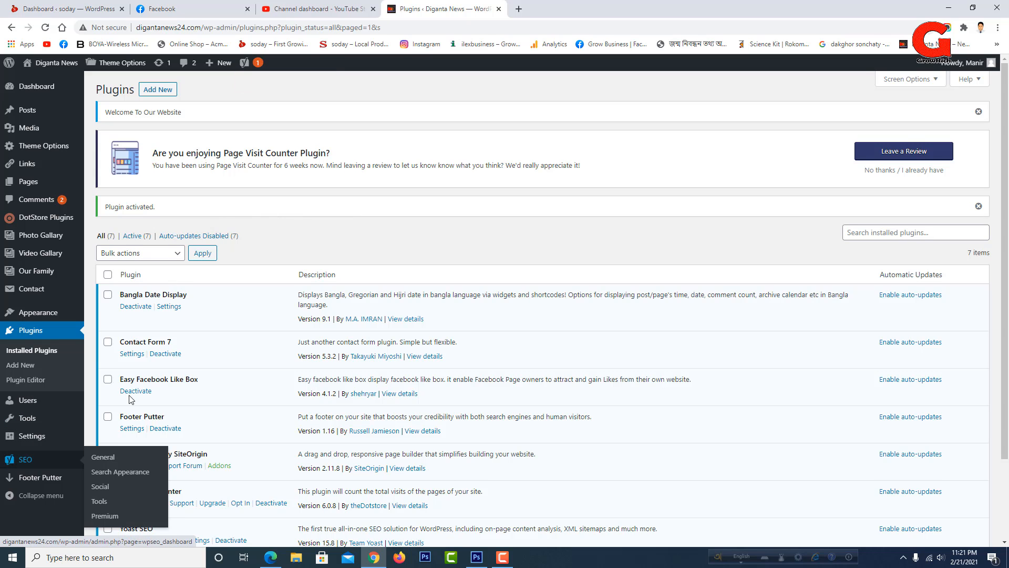
scroll(203, 371, "down", 2)
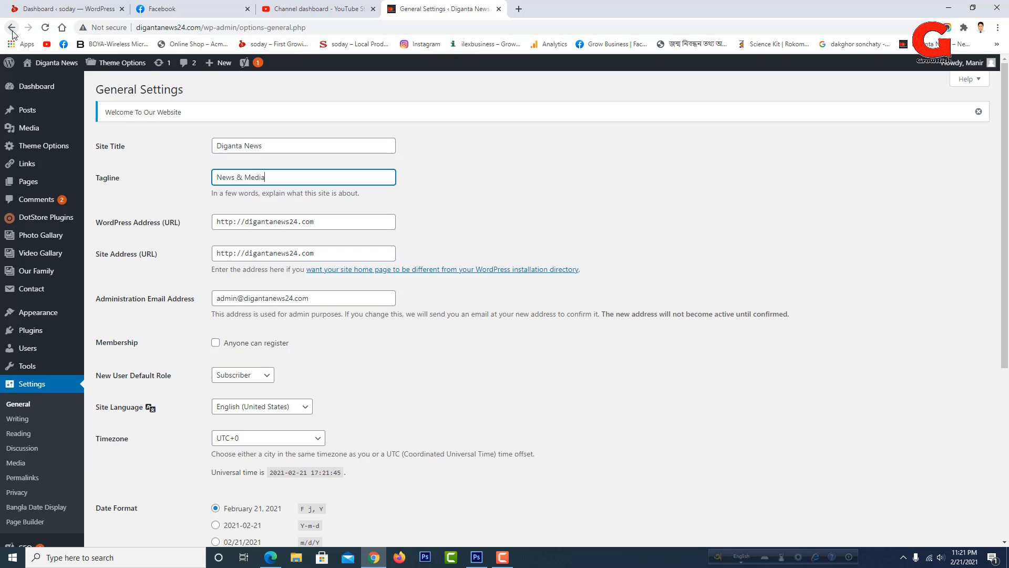
left_click(11, 27)
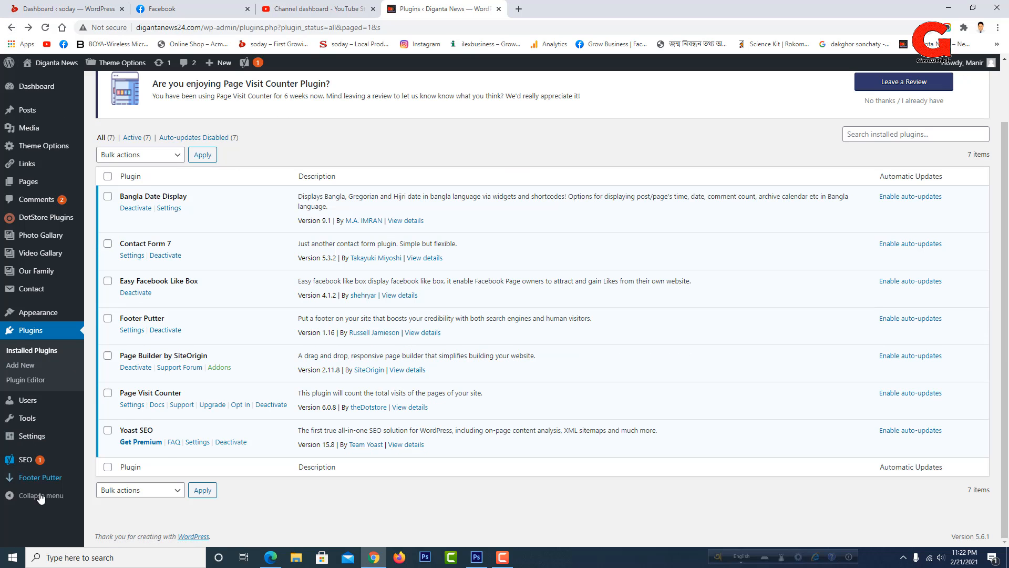
- Open the general settings of Yoast SEO and look over its overview page
mouse_move(26, 464)
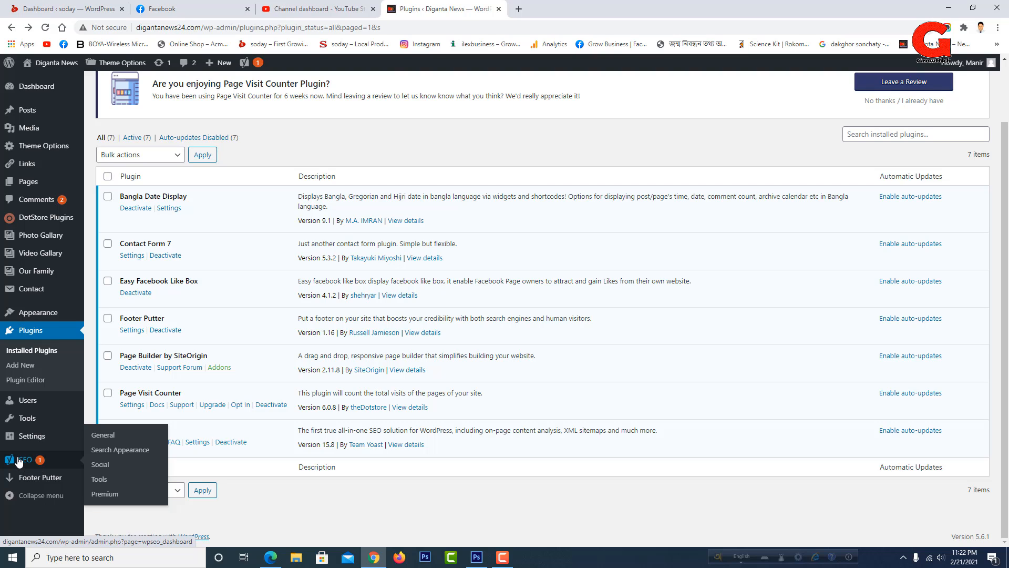
left_click(29, 462)
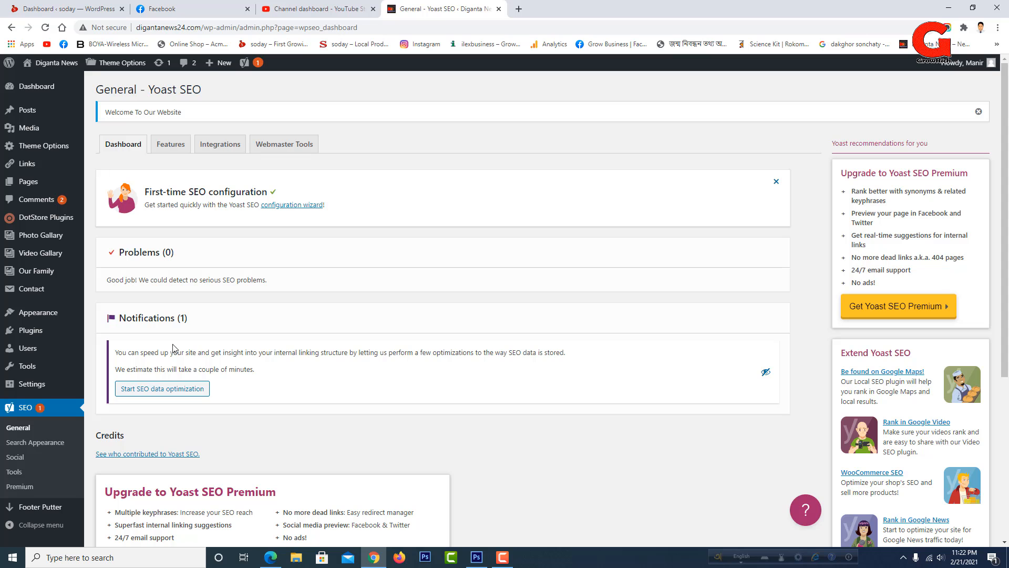
scroll(214, 337, "down", 2)
scroll(214, 336, "down", 1)
scroll(214, 337, "up", 3)
- Look through the Yoast SEO features, third-party integrations and webmaster verification settings
left_click(170, 147)
scroll(162, 331, "down", 4)
scroll(195, 384, "up", 4)
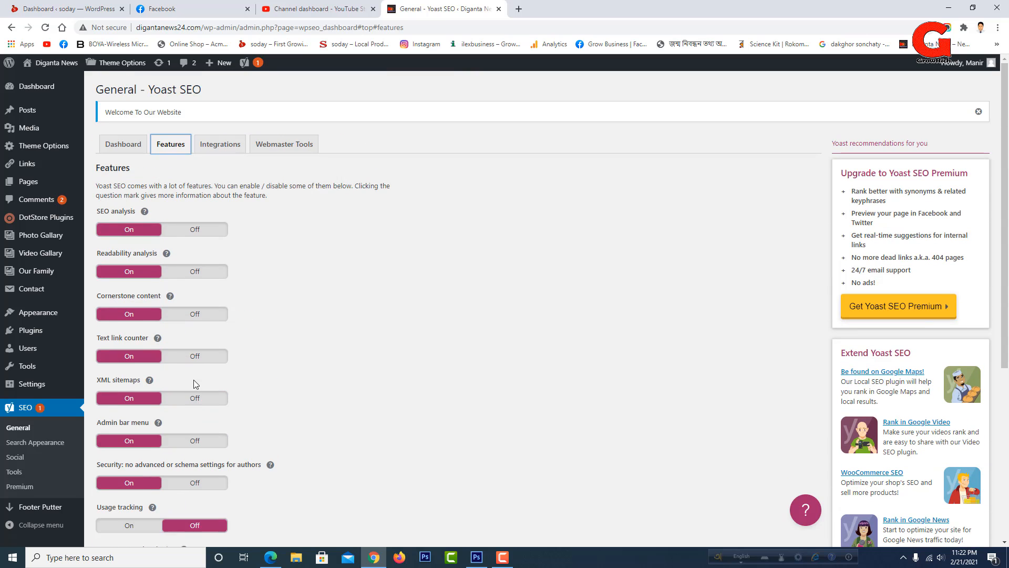
left_click(219, 152)
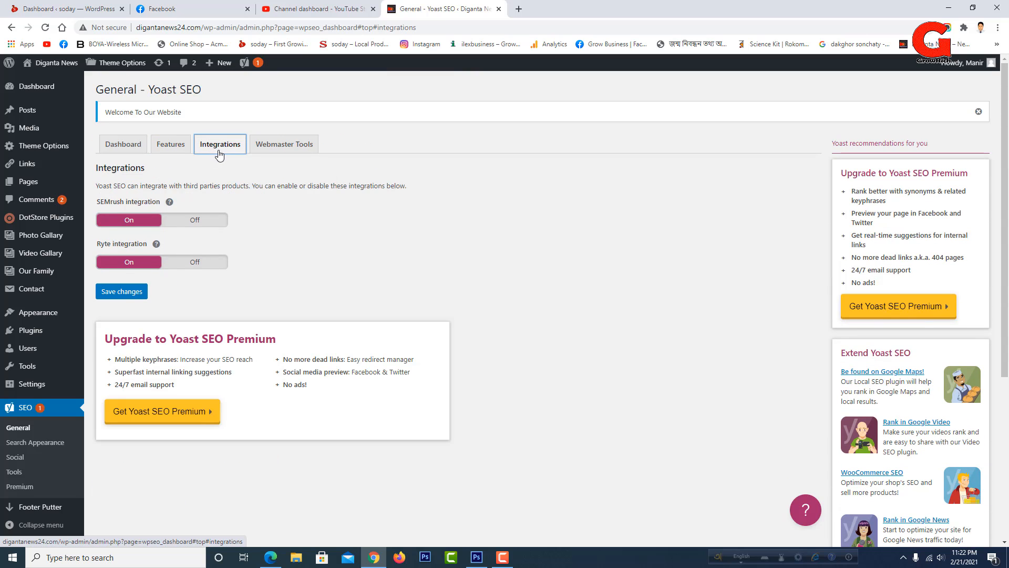
left_click(278, 150)
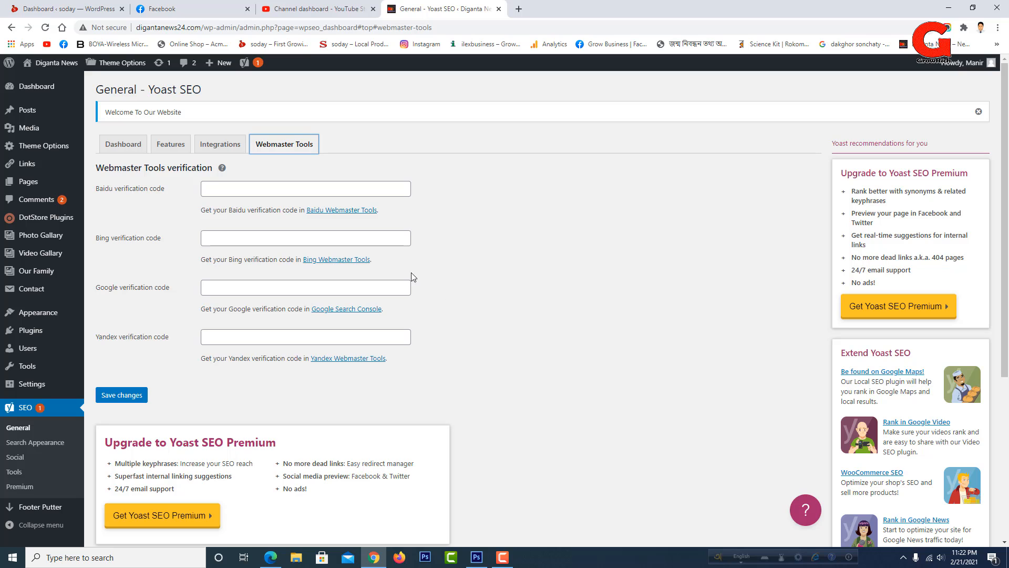
- Return to the Yoast SEO dashboard overview and review its configuration, problems and notifications sections
left_click(124, 144)
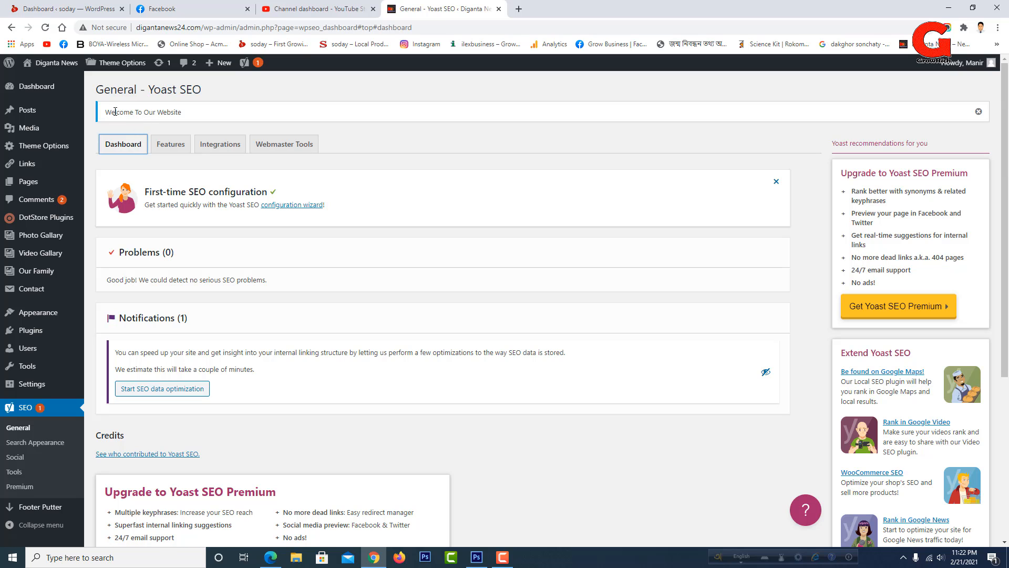
left_click_drag(105, 112, 210, 113)
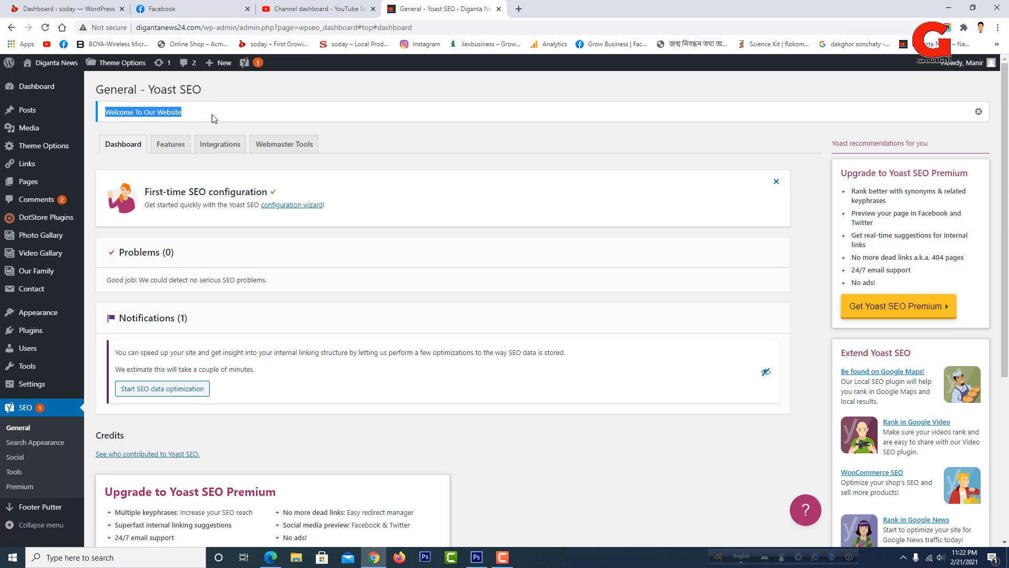
scroll(313, 333, "down", 4)
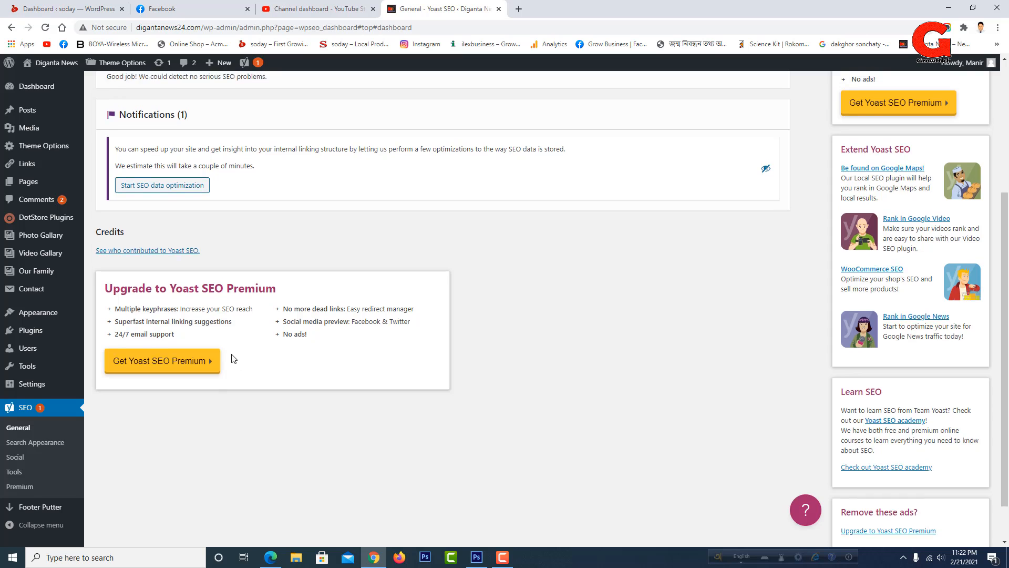
scroll(231, 356, "up", 3)
scroll(205, 278, "up", 1)
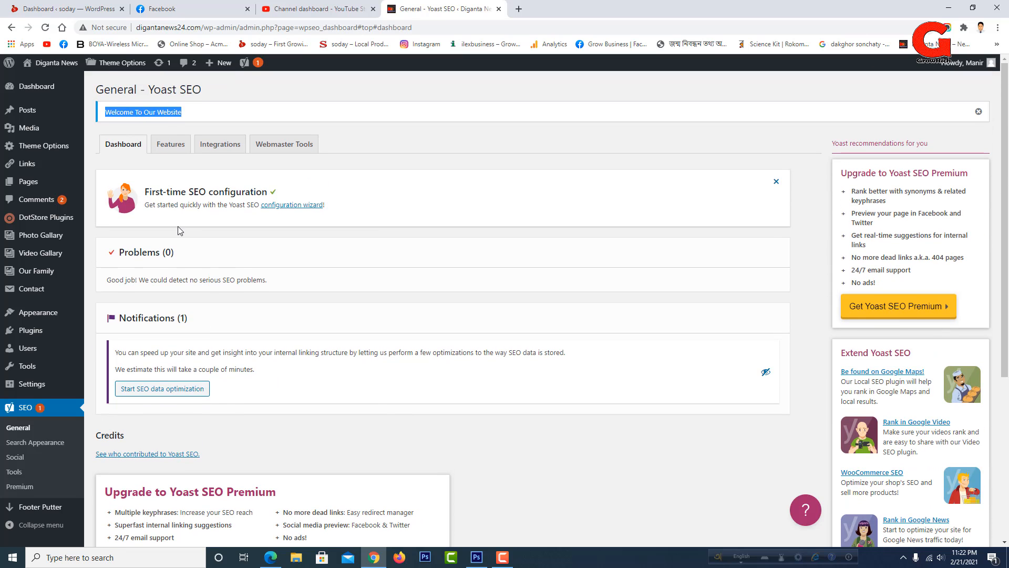
- Examine all the Yoast SEO feature switches, from SEO analysis through Enhanced Slack sharing
left_click(169, 144)
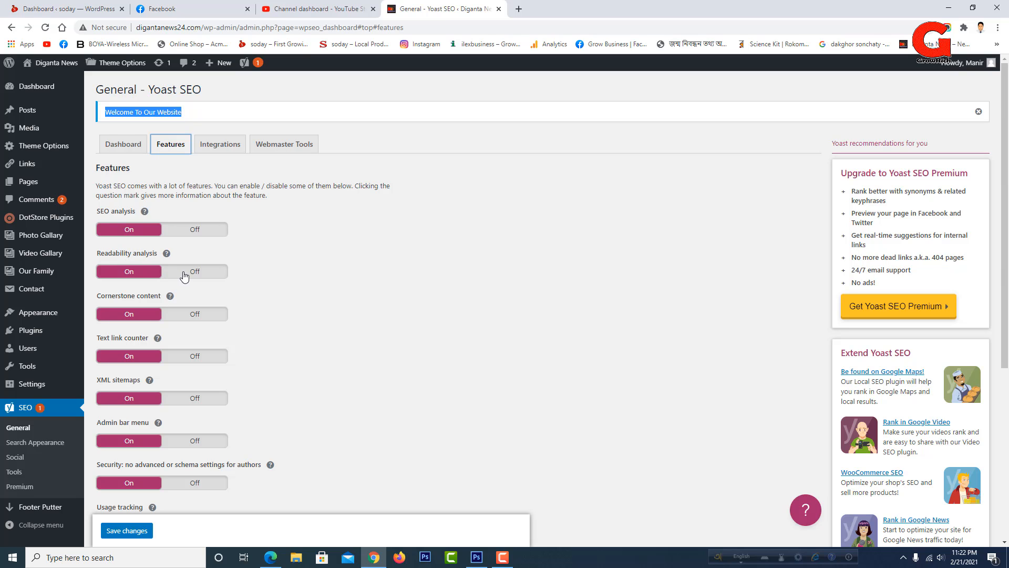
scroll(154, 259, "down", 2)
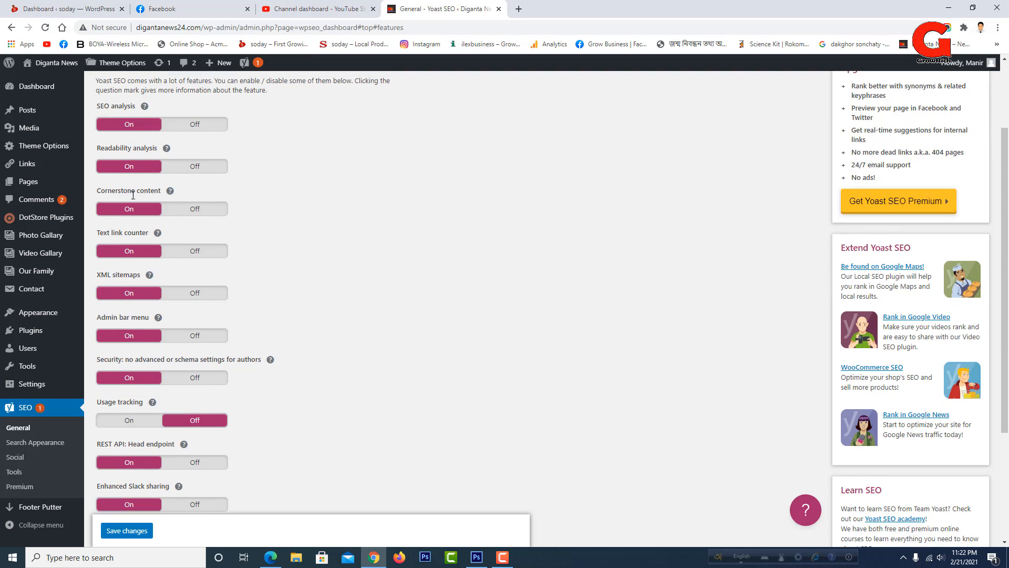
scroll(156, 286, "down", 2)
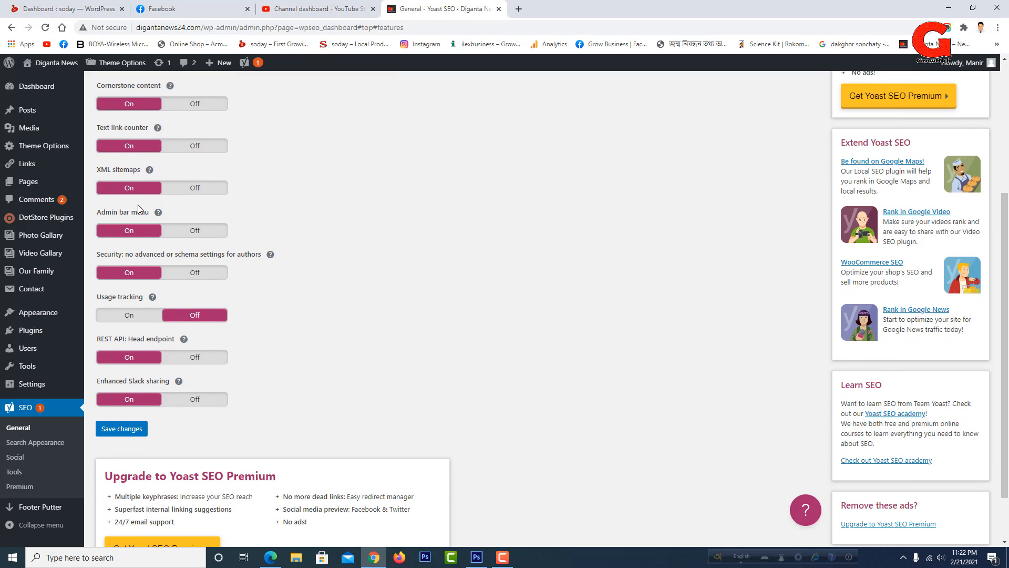
scroll(136, 289, "down", 1)
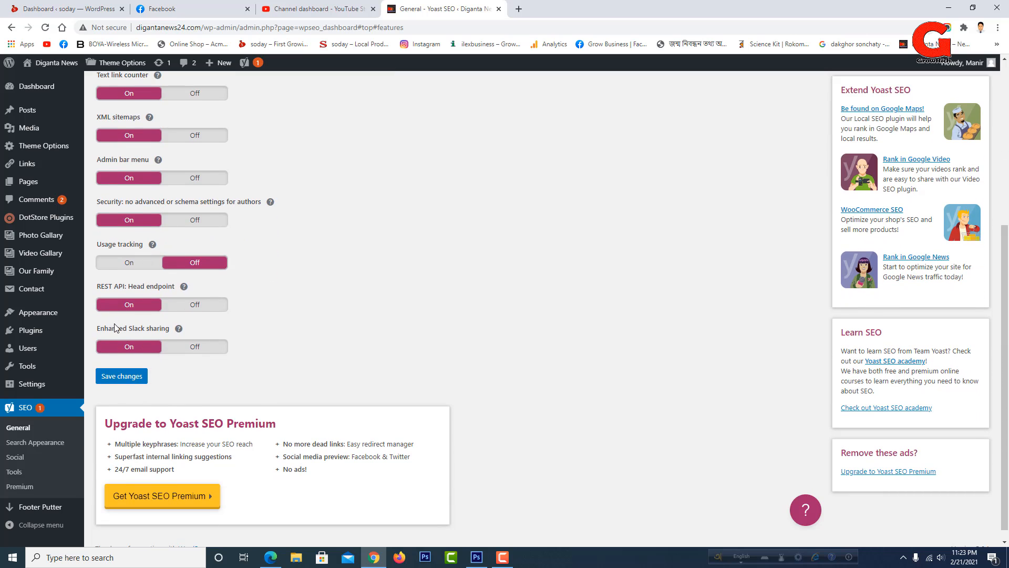
scroll(114, 325, "up", 5)
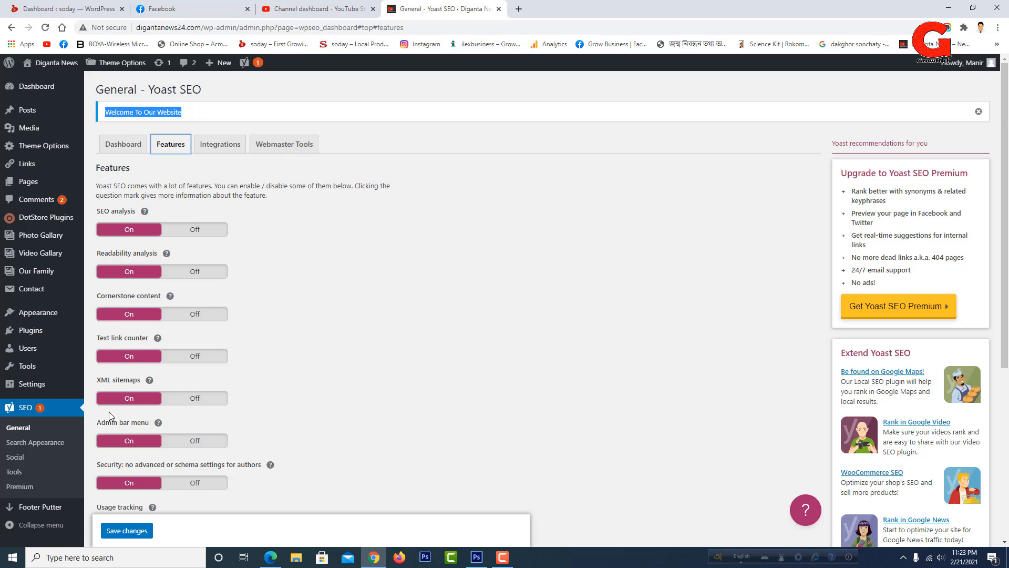
- Open the Yoast SEO search appearance settings and view the title separator and homepage options
left_click(44, 446)
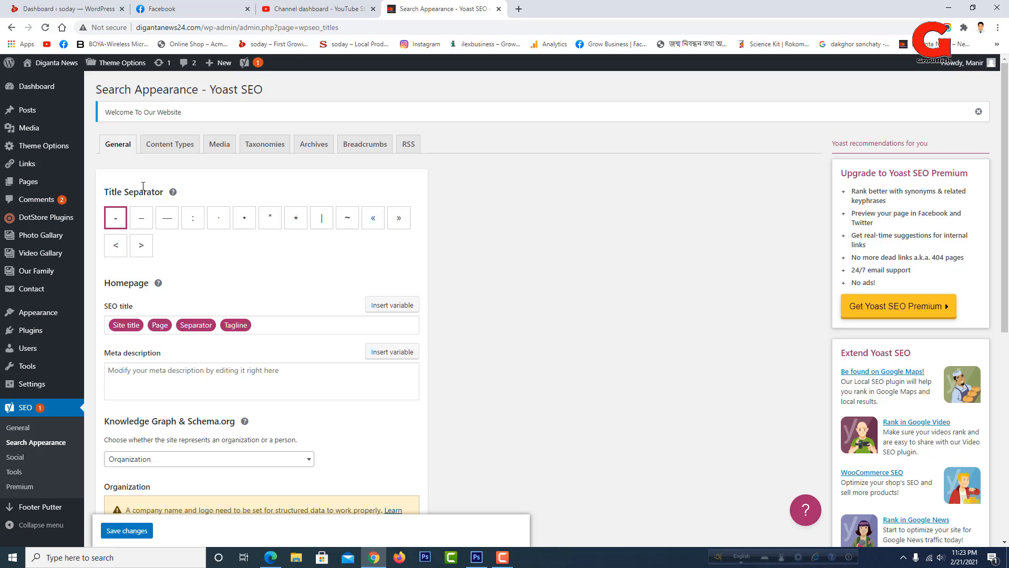
left_click(200, 27)
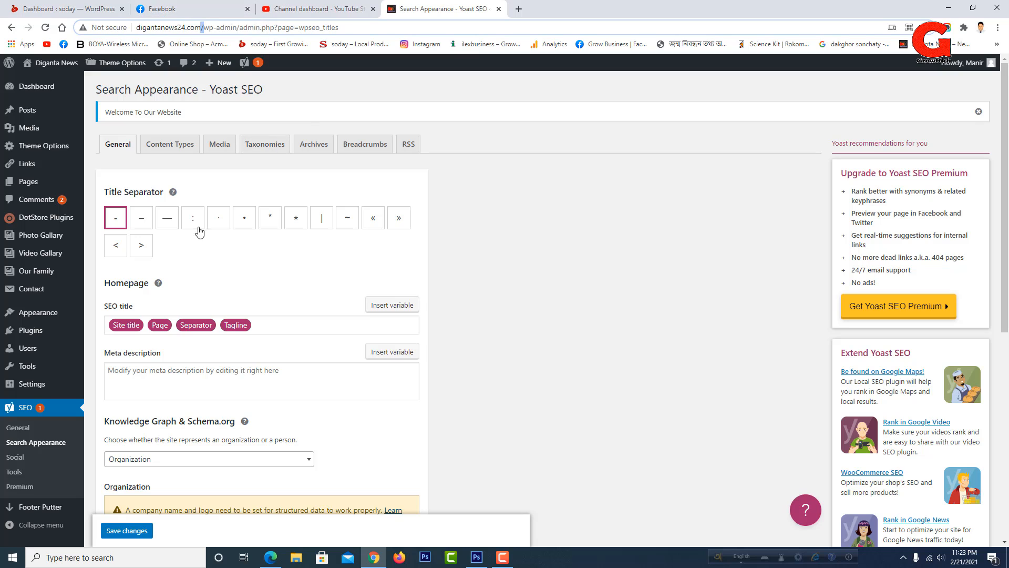
left_click(203, 187)
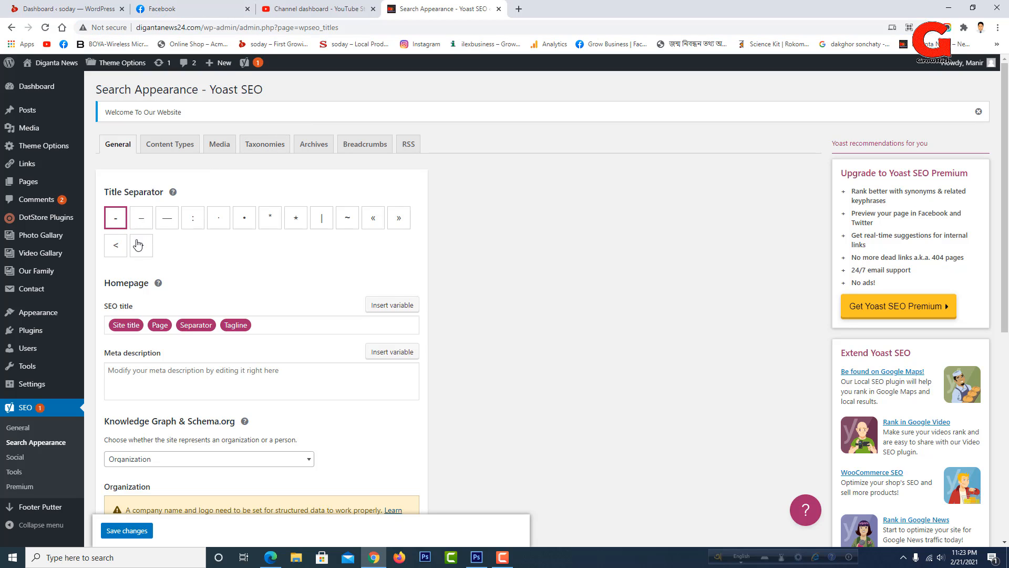
- Review the search appearance settings for content types, including the SEO title, meta description and schema options for posts
left_click(177, 150)
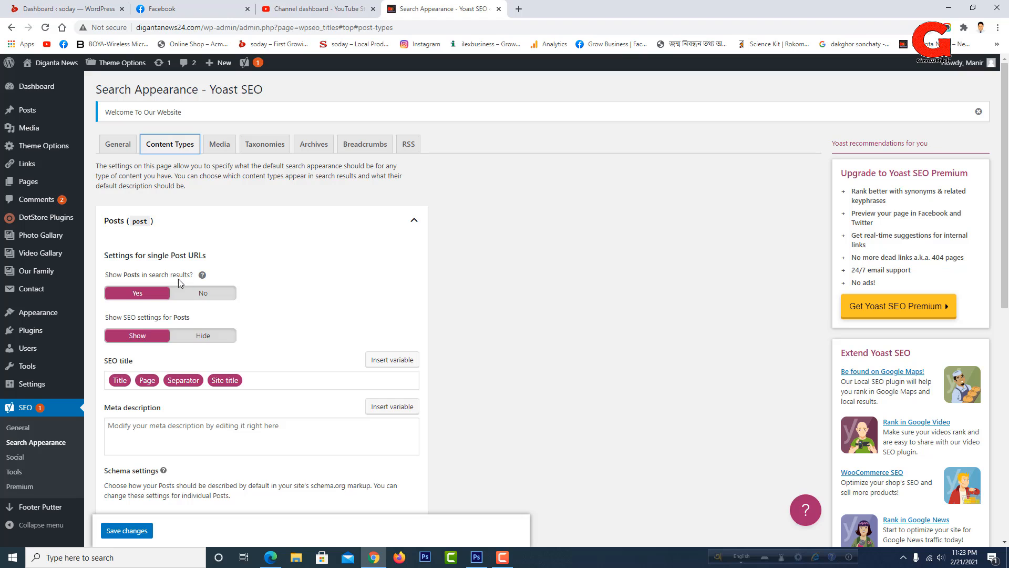
left_click_drag(171, 276, 177, 275)
scroll(189, 322, "down", 2)
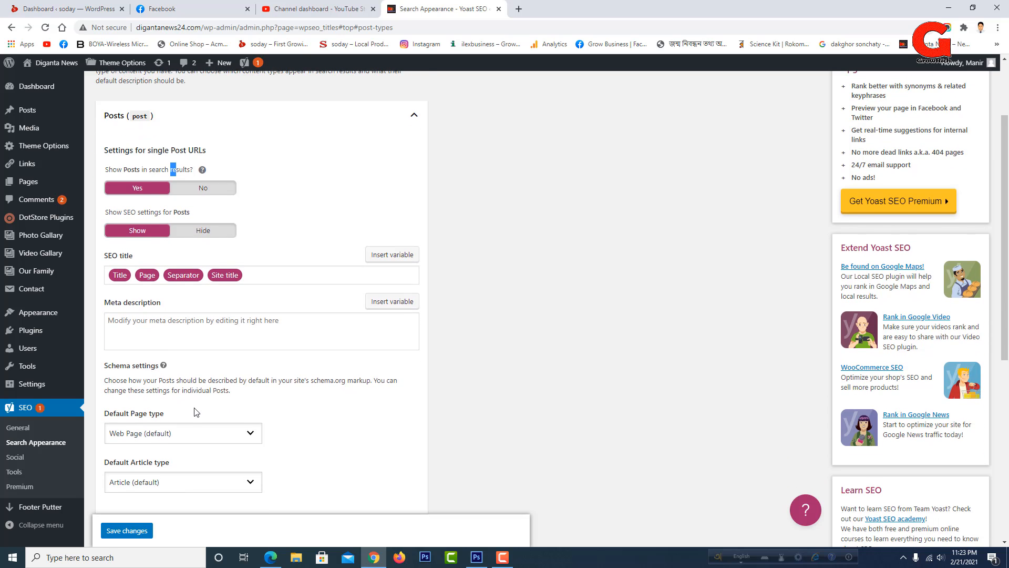
scroll(195, 411, "down", 3)
scroll(192, 408, "up", 4)
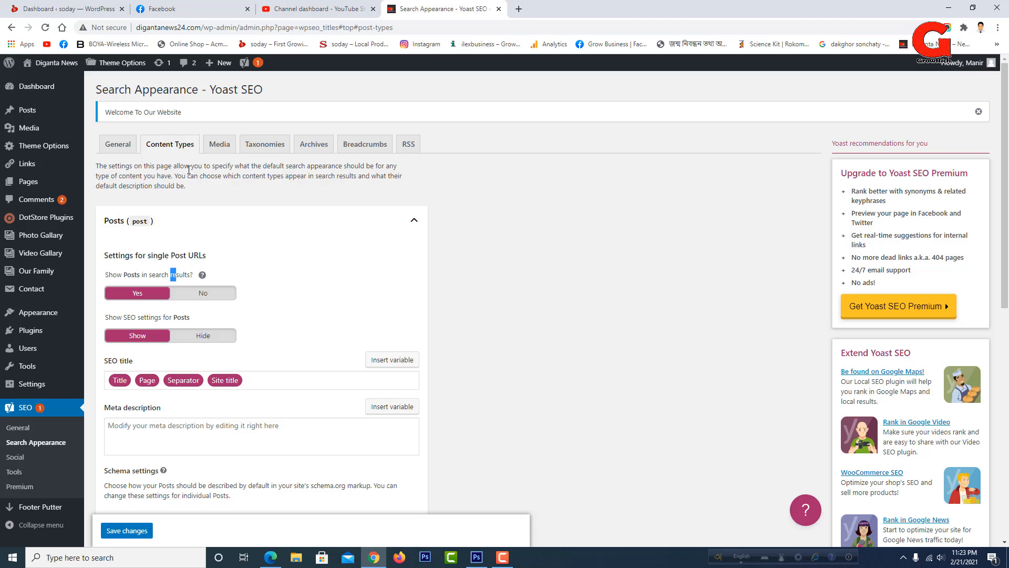
- View the search appearance settings for media attachment URLs, taxonomies and archives
left_click(215, 151)
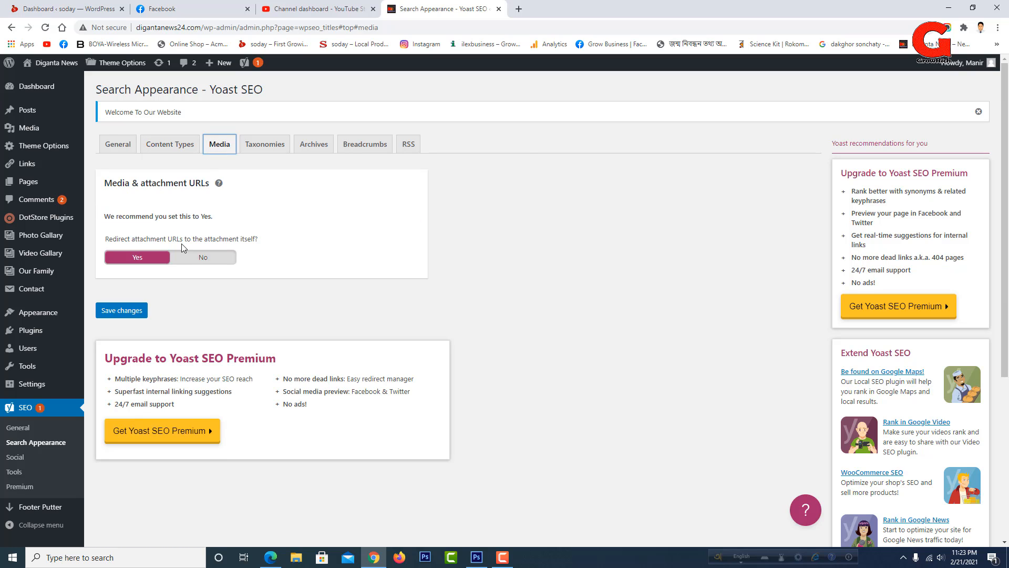
left_click_drag(197, 238, 255, 239)
left_click(255, 145)
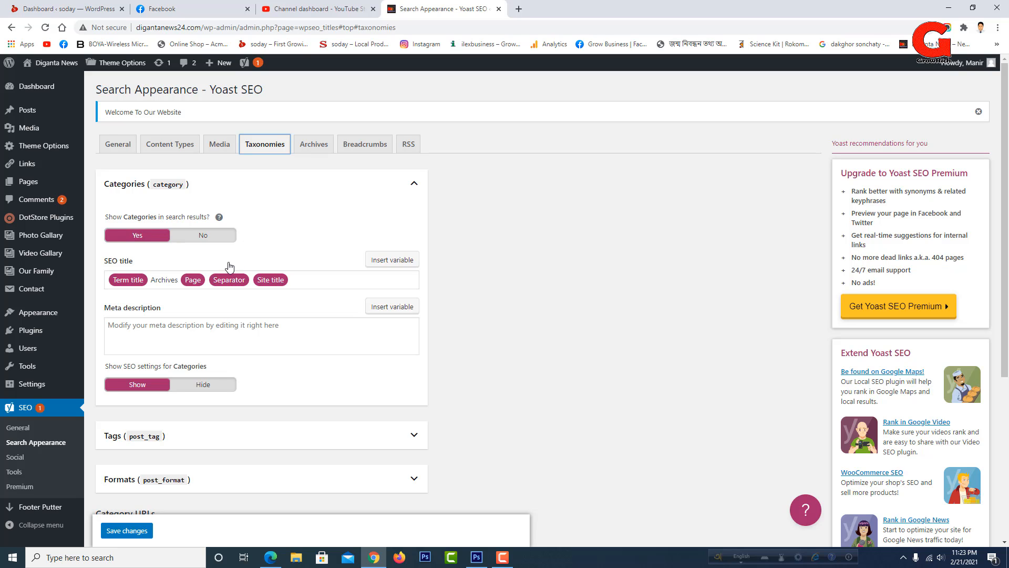
left_click(309, 145)
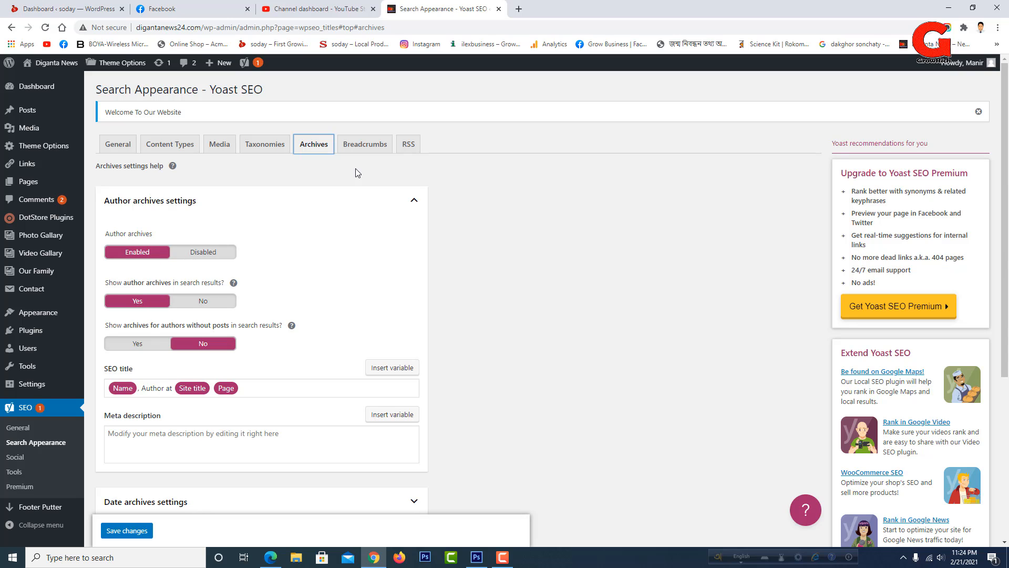
- Review the search appearance settings for breadcrumbs, including the separator between breadcrumbs, and the RSS feed settings
left_click(362, 145)
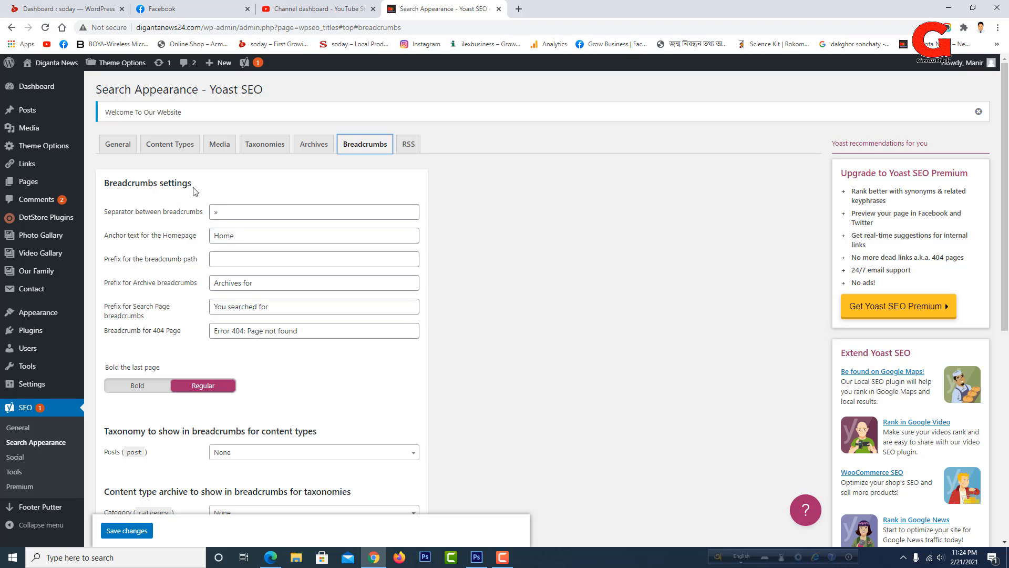
left_click(224, 214)
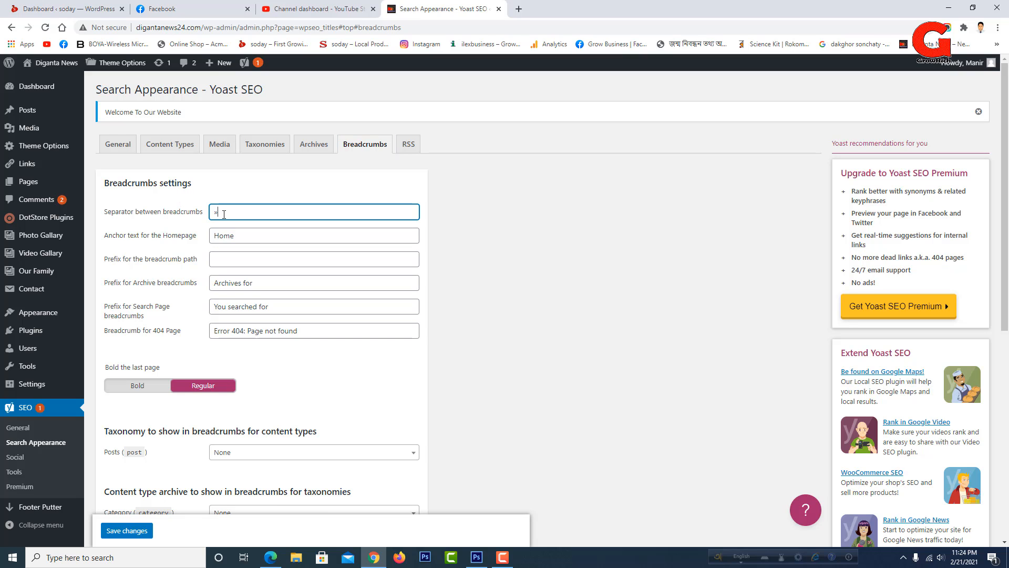
left_click_drag(223, 214, 213, 213)
left_click(233, 183)
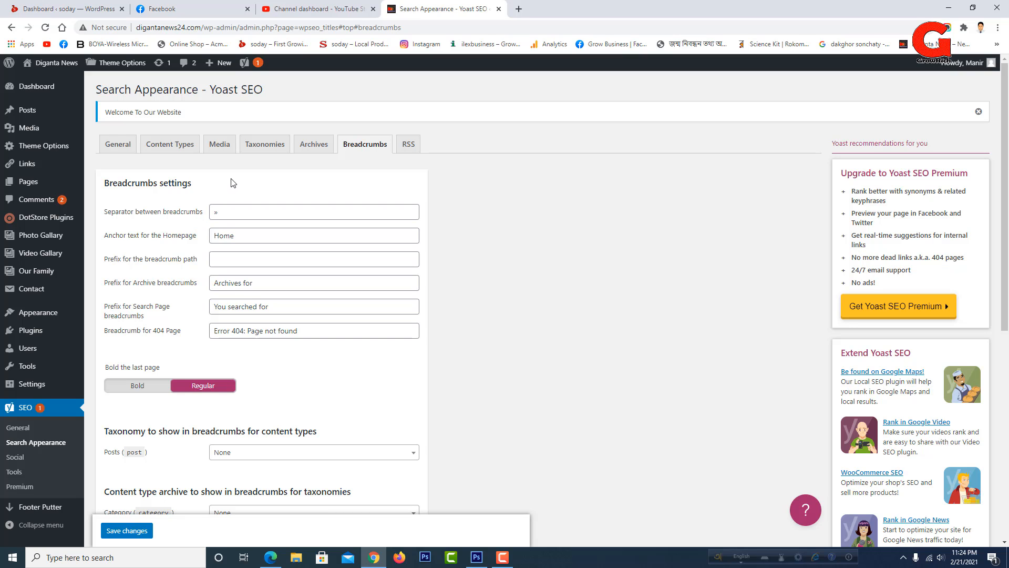
left_click(232, 213)
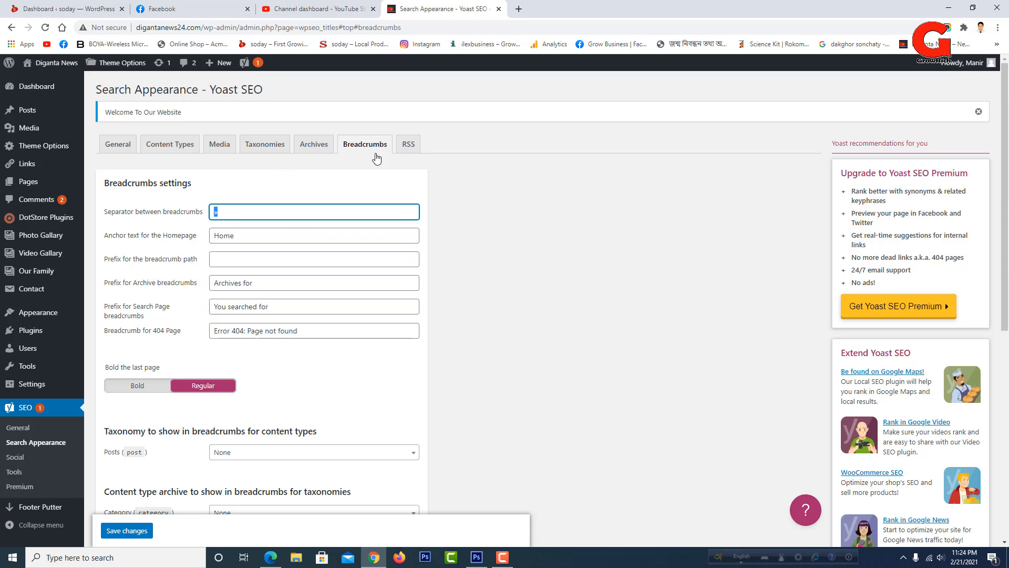
left_click(408, 145)
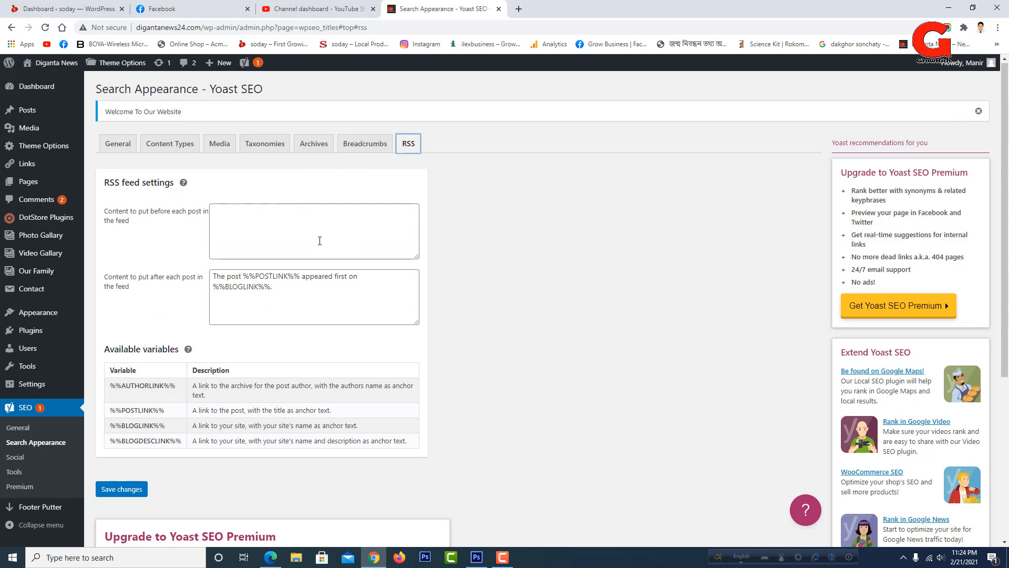
scroll(284, 234, "down", 1)
scroll(273, 214, "up", 1)
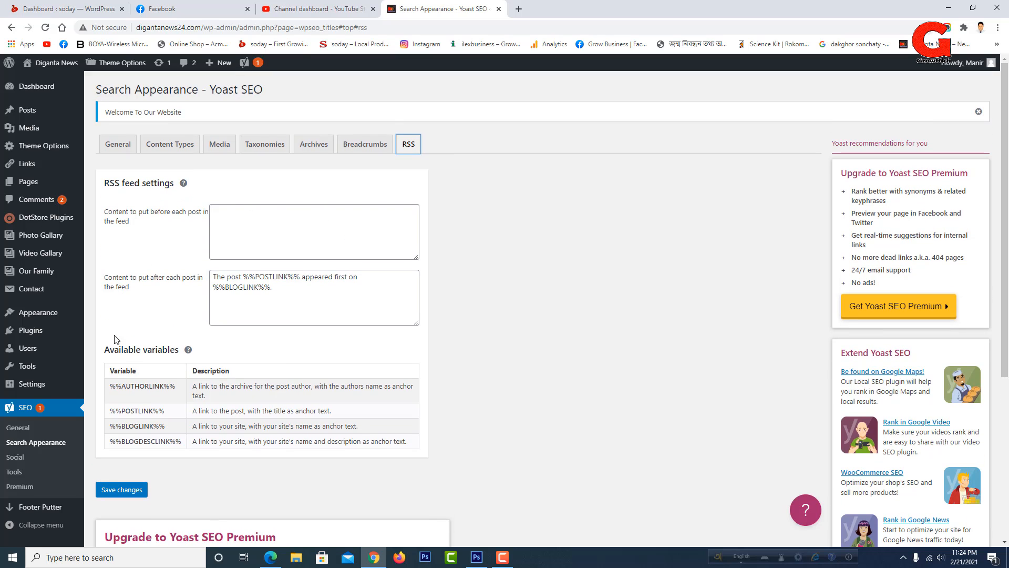
- Open the Yoast SEO social accounts settings, and open the Diganta News page on Facebook
left_click(19, 457)
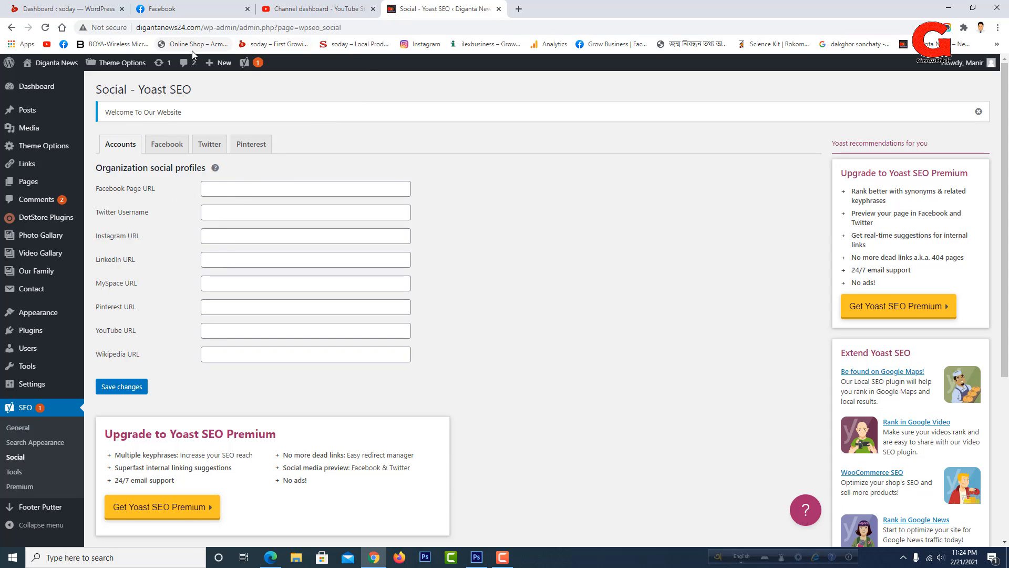
left_click(171, 10)
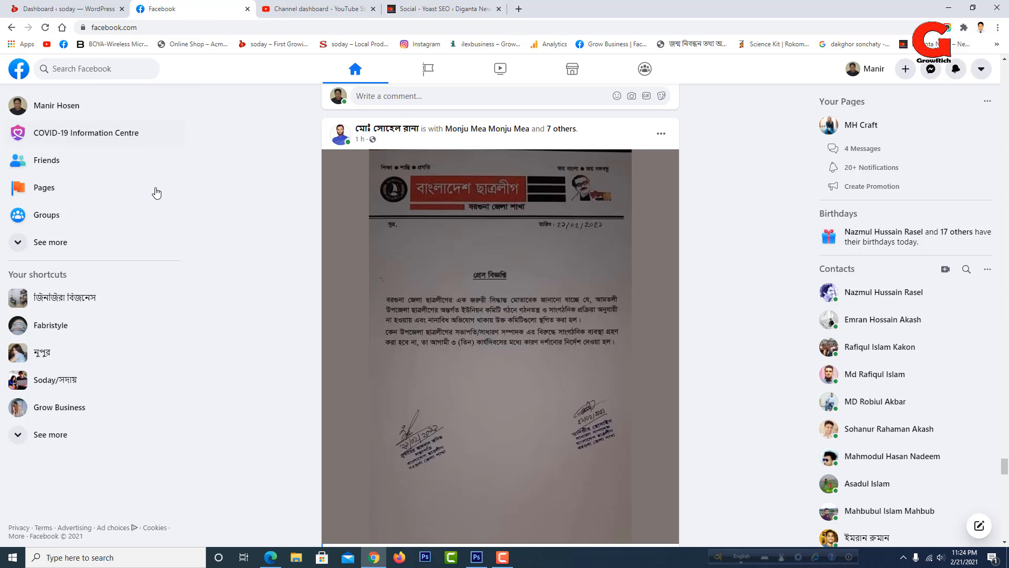
left_click(30, 443)
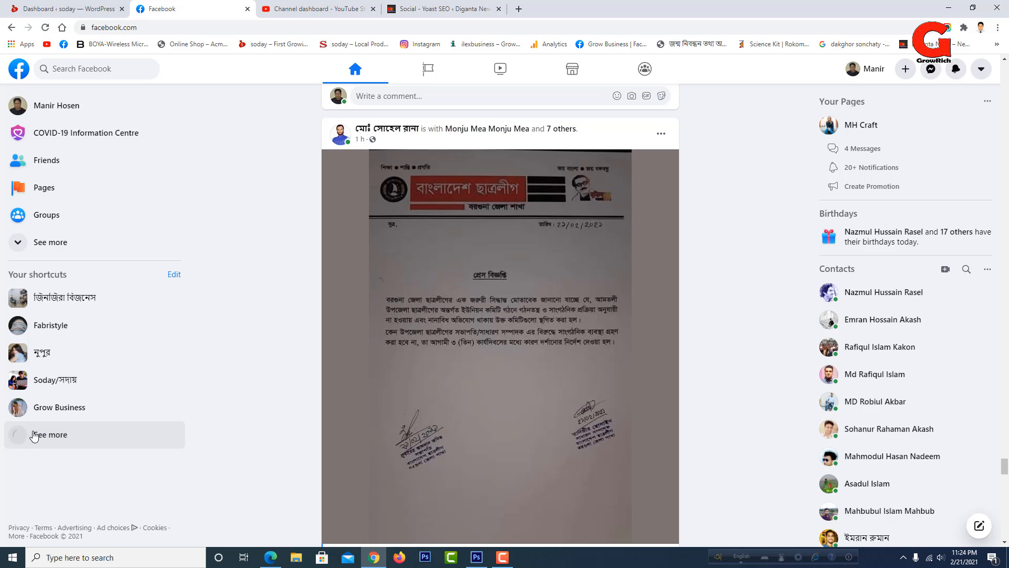
scroll(113, 412, "down", 1)
scroll(113, 413, "down", 4)
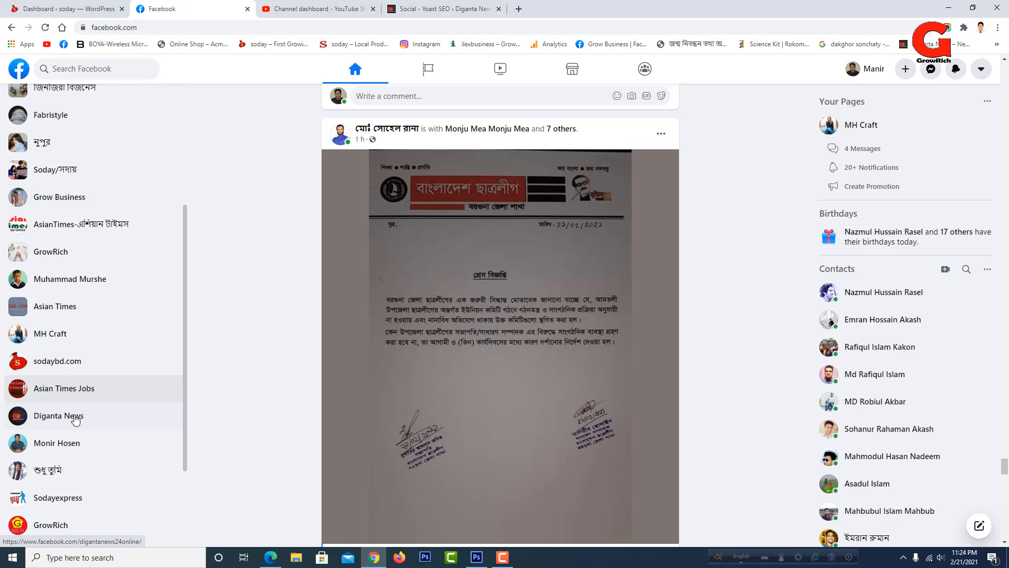
left_click(75, 419)
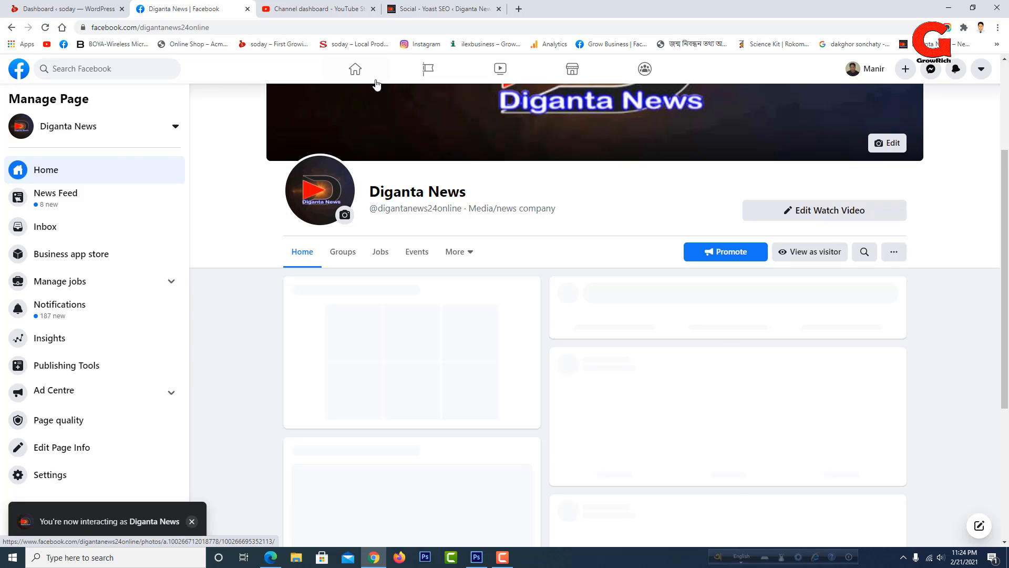
left_click(418, 9)
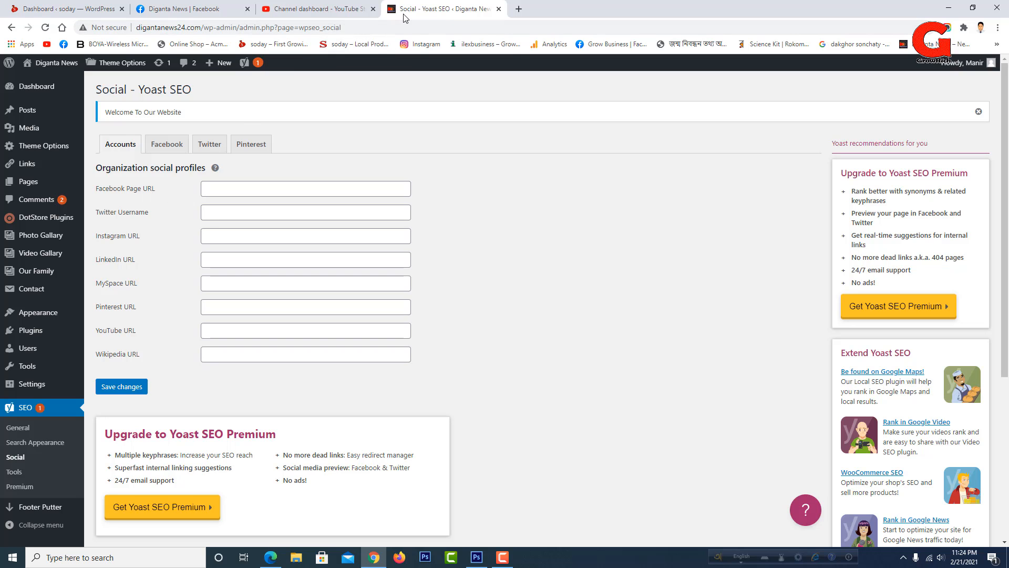
left_click(177, 11)
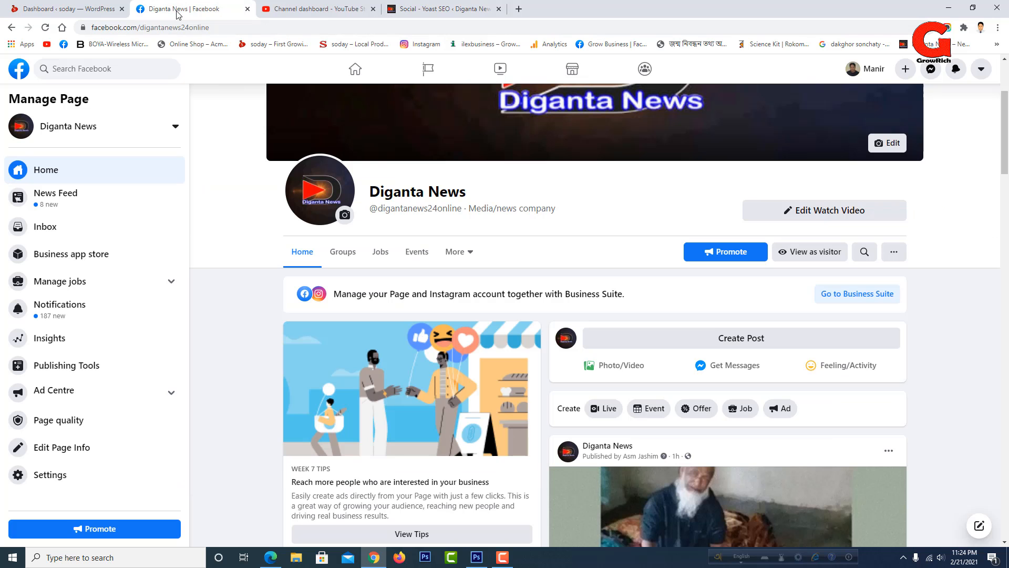
- Copy the Diganta News Facebook page address into the organization's Facebook Page URL in the Yoast SEO social settings and save the changes
left_click(194, 29)
right_click(194, 29)
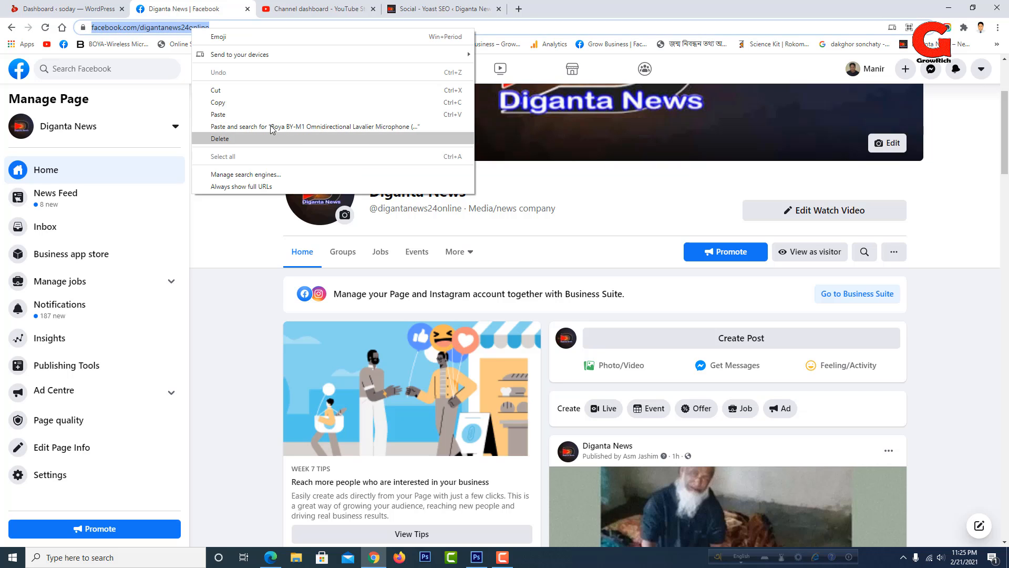
left_click(240, 102)
left_click(443, 9)
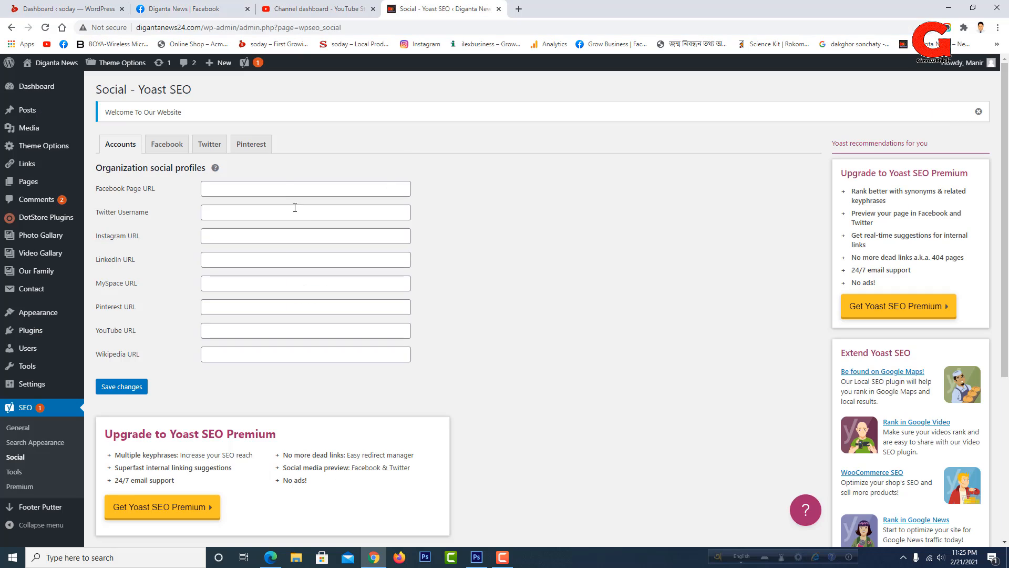
left_click(283, 186)
right_click(284, 186)
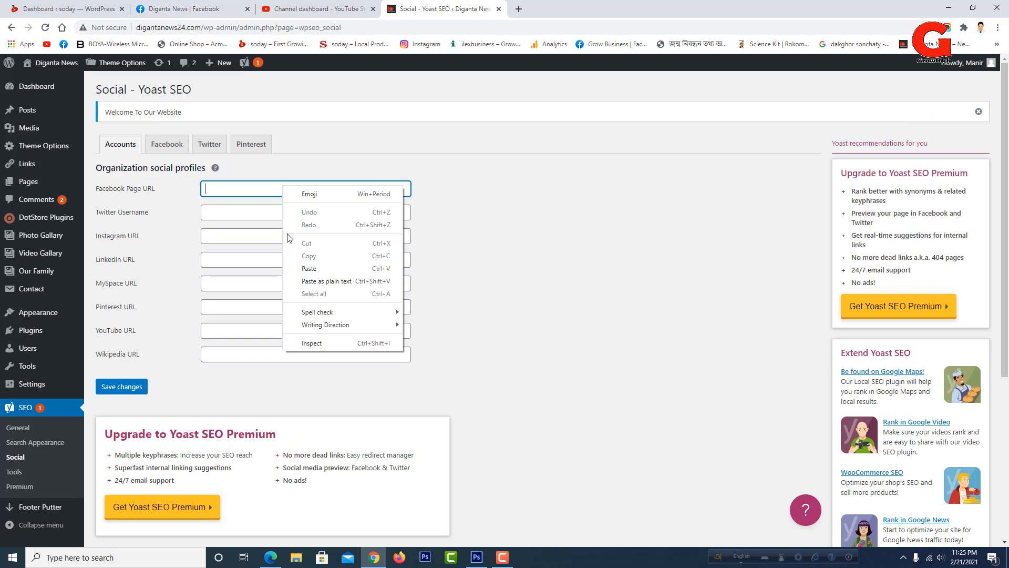
left_click(298, 261)
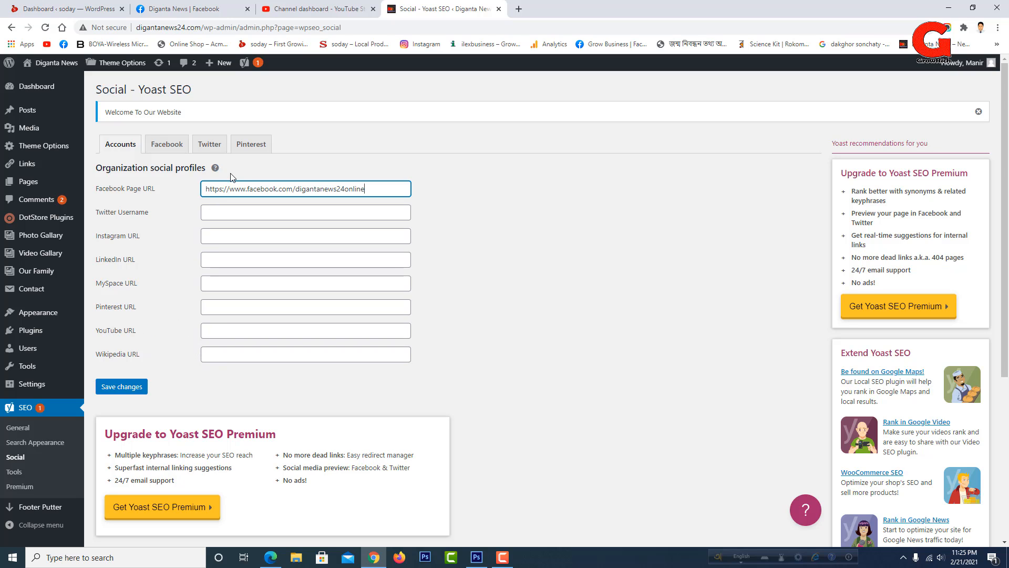
left_click(128, 390)
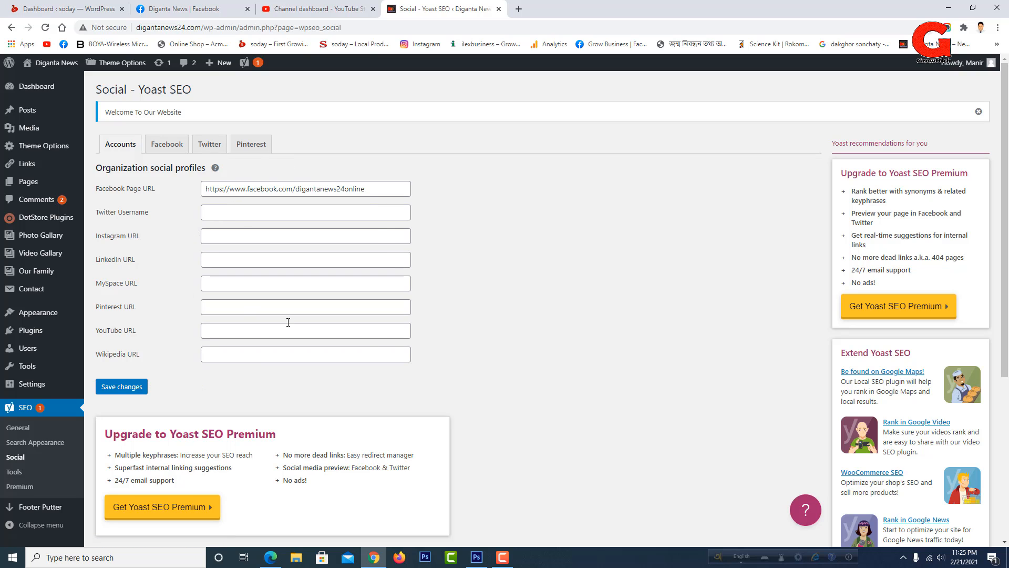
- View the Yoast SEO tools, and start the configuration wizard from the general settings dashboard
left_click(15, 472)
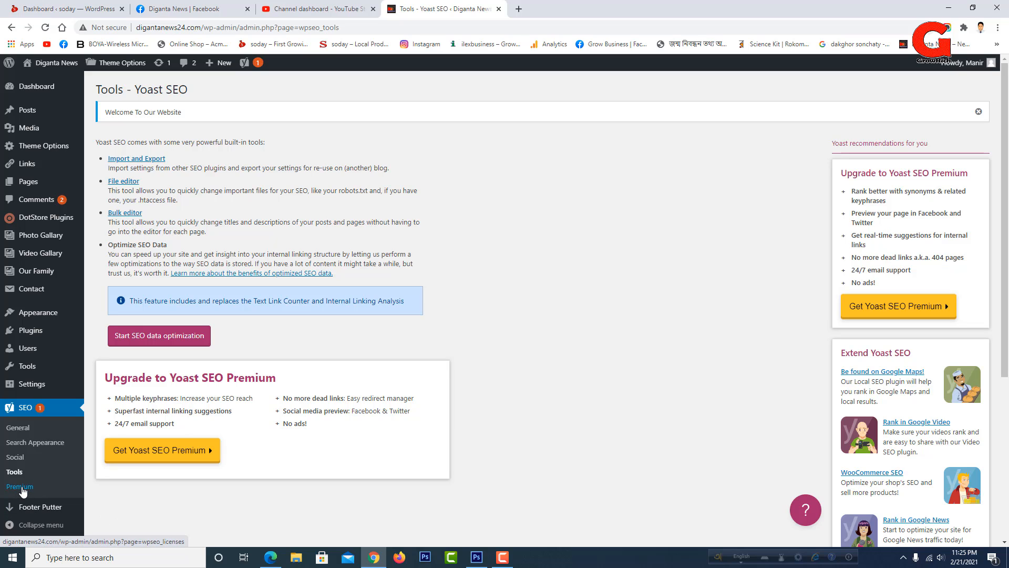
left_click(27, 433)
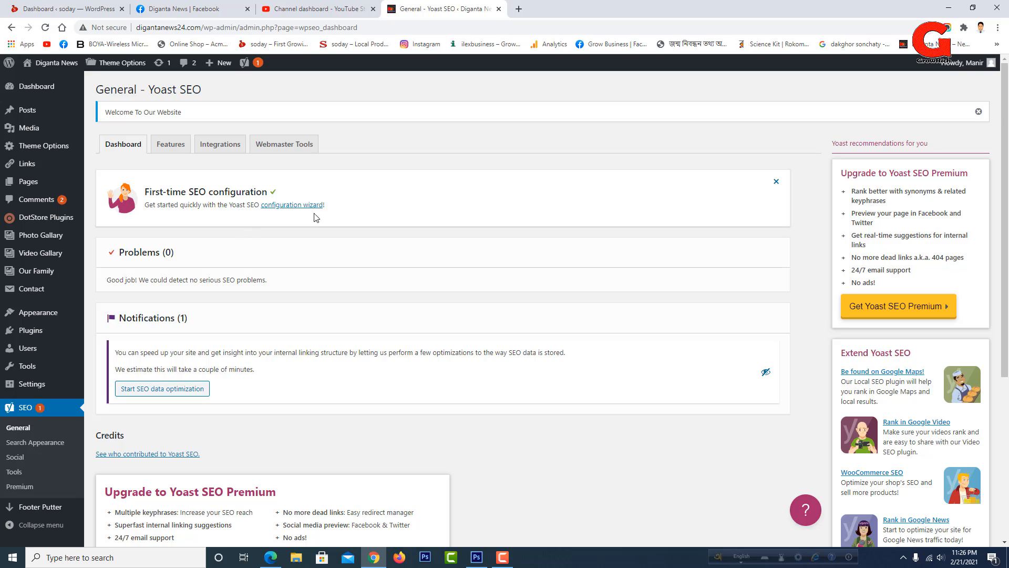
left_click(294, 206)
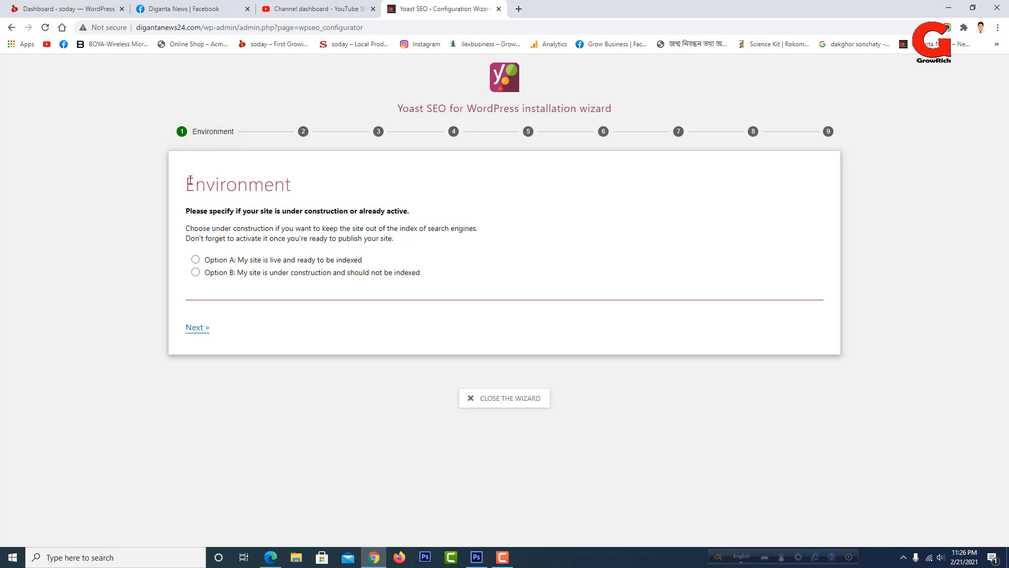
- Set the wizard's environment to "My site is live and ready to be indexed" and the site type to "A news channel"
left_click_drag(187, 181, 299, 189)
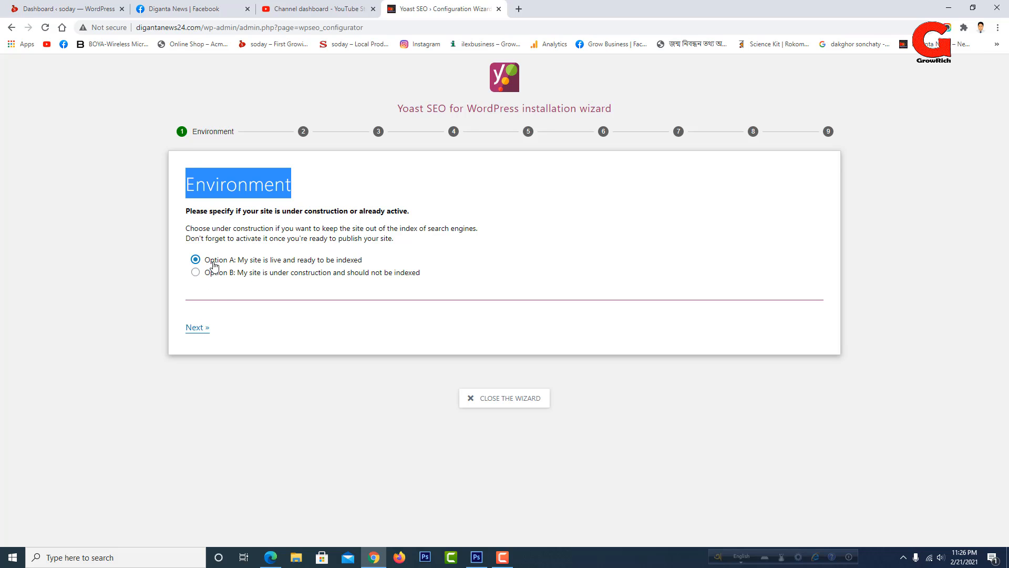
left_click(195, 328)
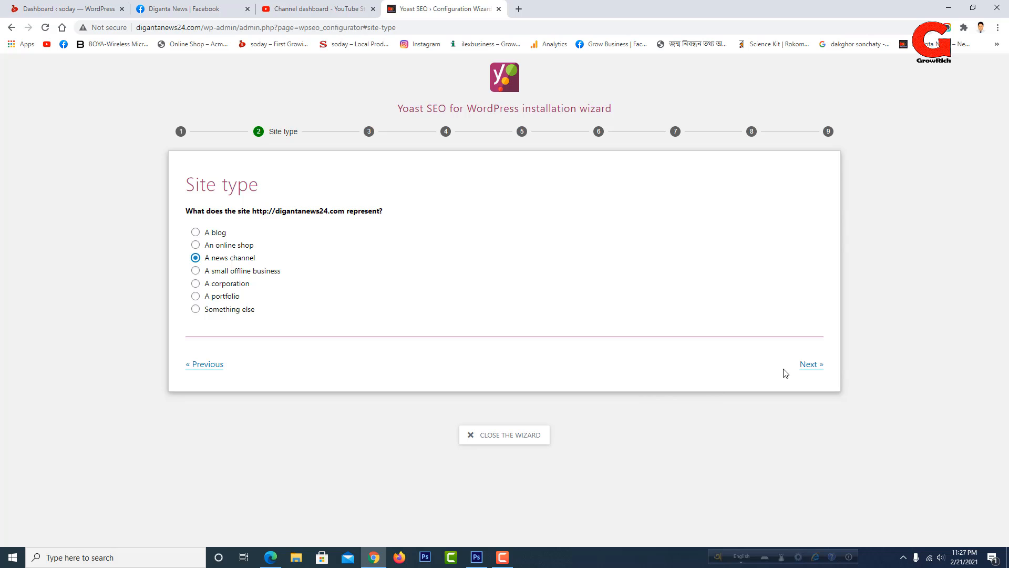
left_click(811, 367)
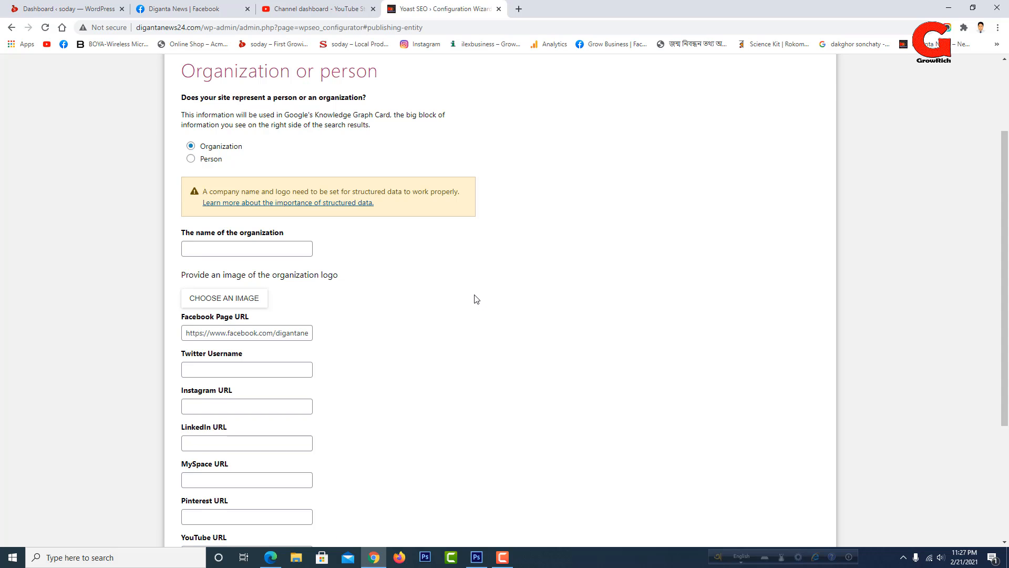
- Set the site to represent a person, select the first listed user as the person's name, and continue the wizard
scroll(476, 299, "up", 1)
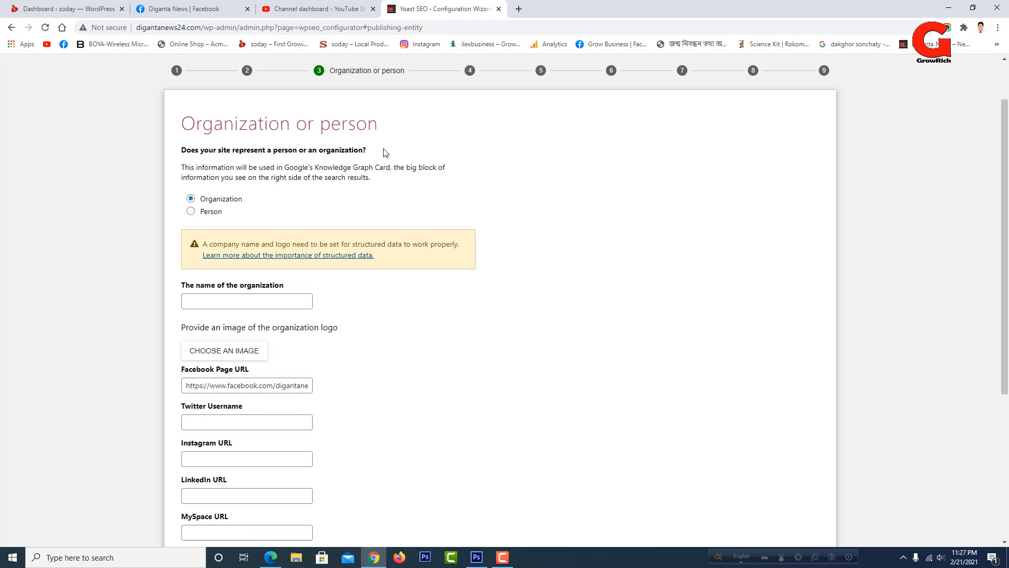
left_click(191, 212)
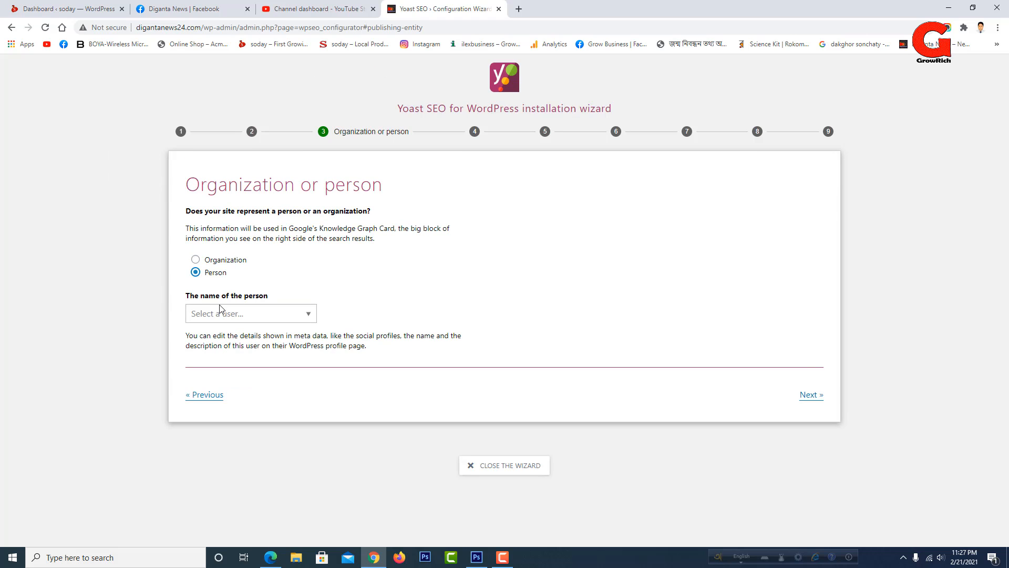
left_click(306, 318)
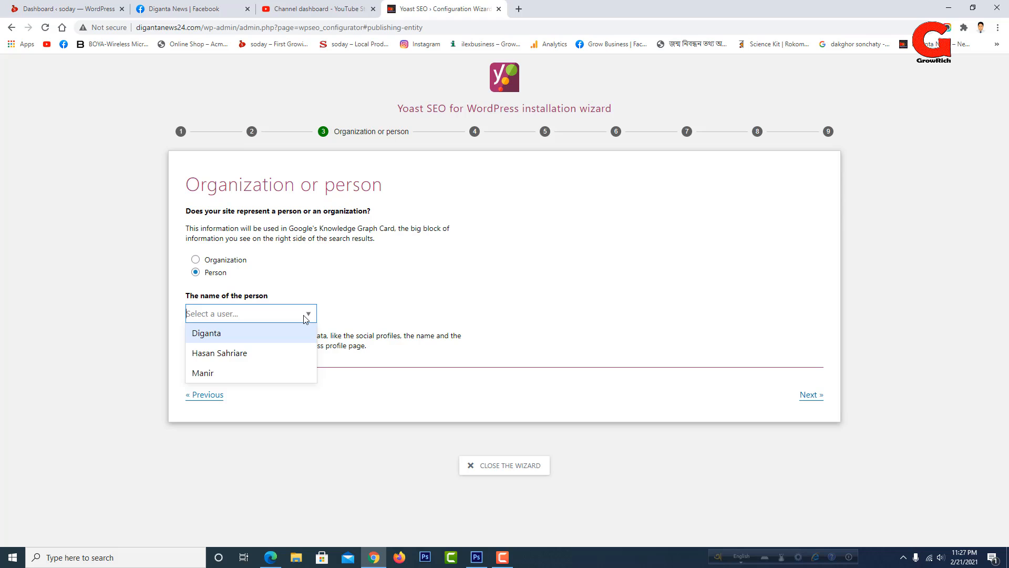
left_click(230, 339)
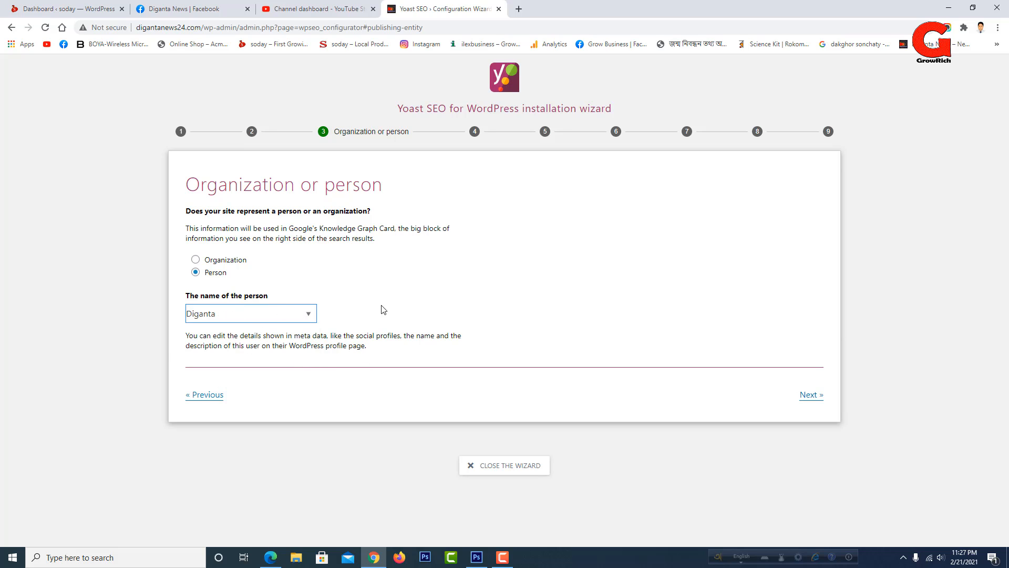
left_click(813, 399)
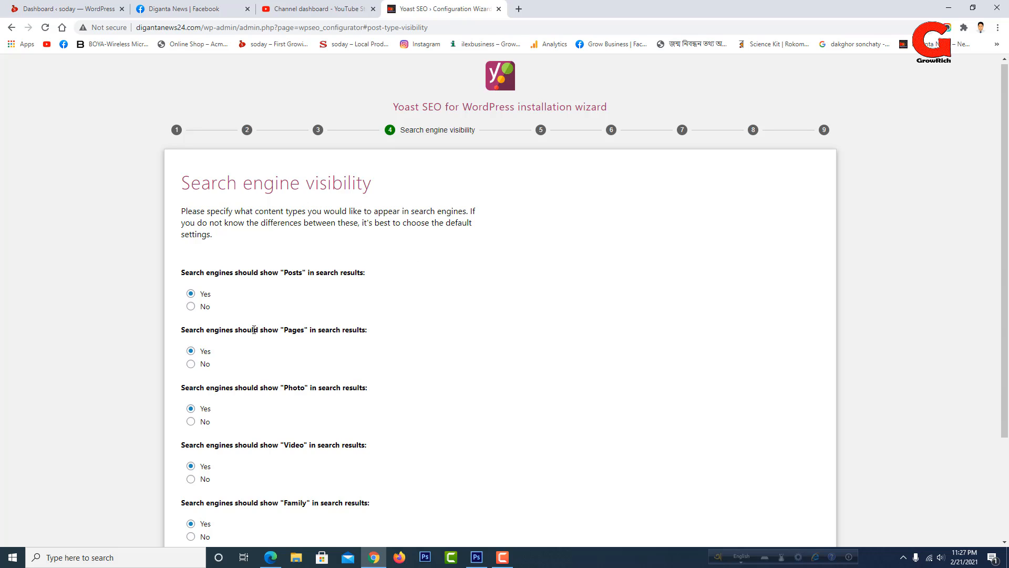
- Accept Yes for showing all content types in search results and Yes for multiple authors in the wizard
scroll(268, 355, "down", 2)
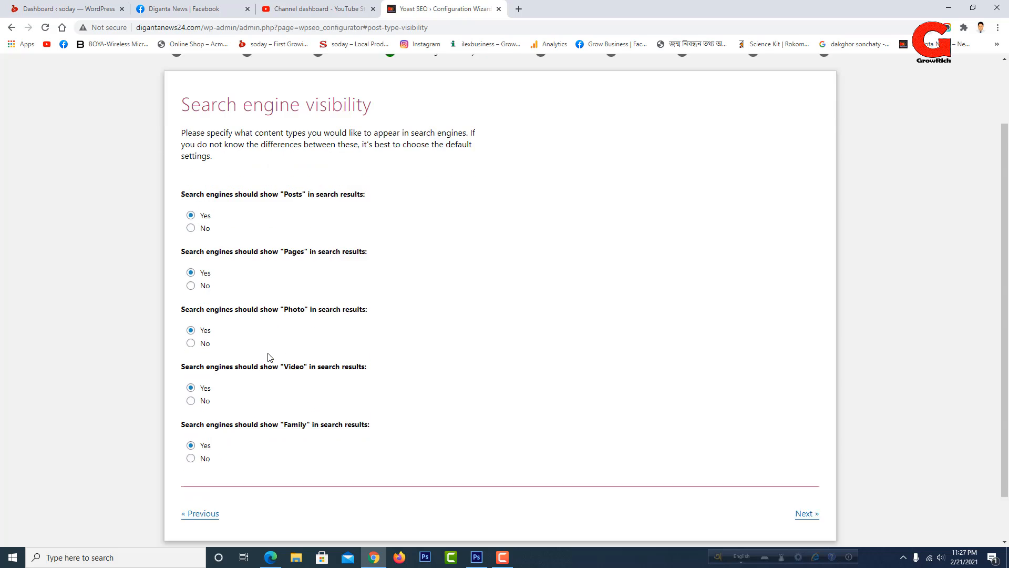
scroll(253, 363, "down", 1)
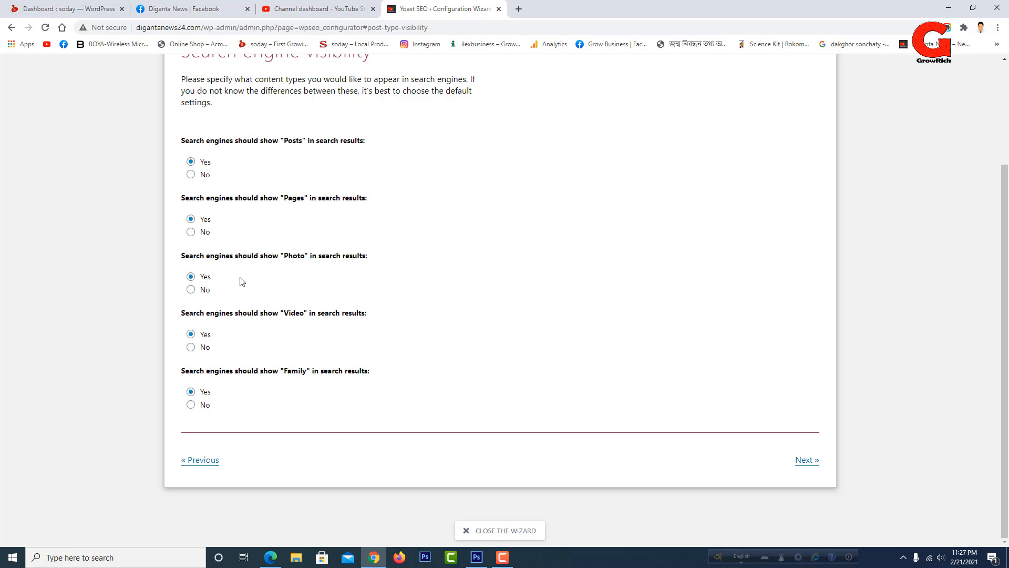
left_click(807, 460)
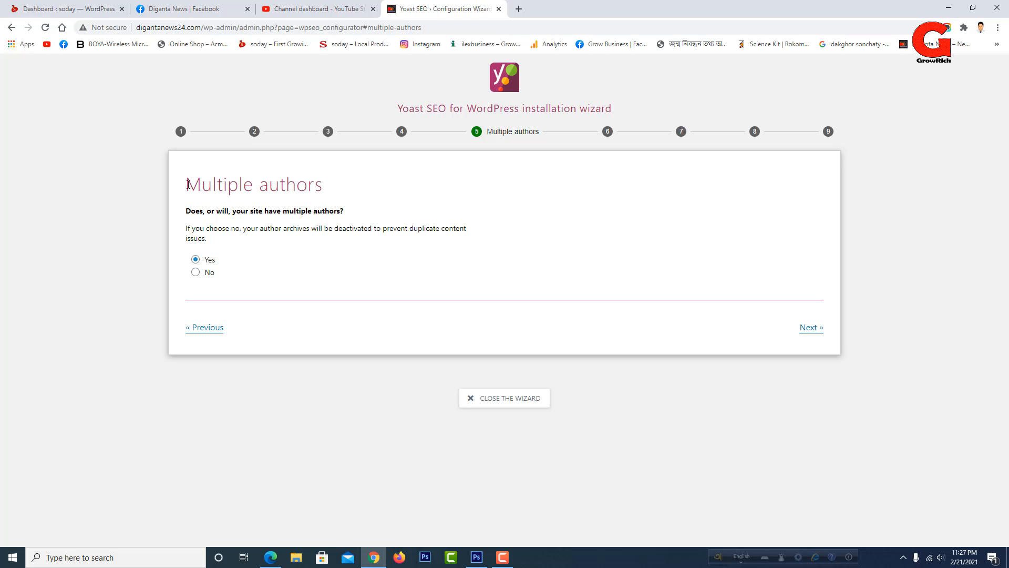
left_click_drag(187, 184, 321, 184)
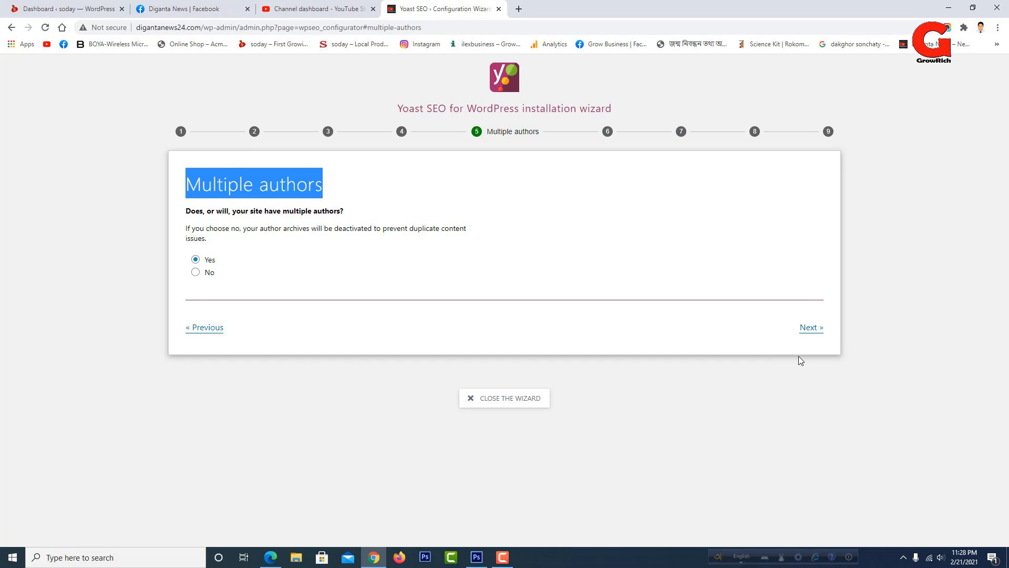
left_click(810, 327)
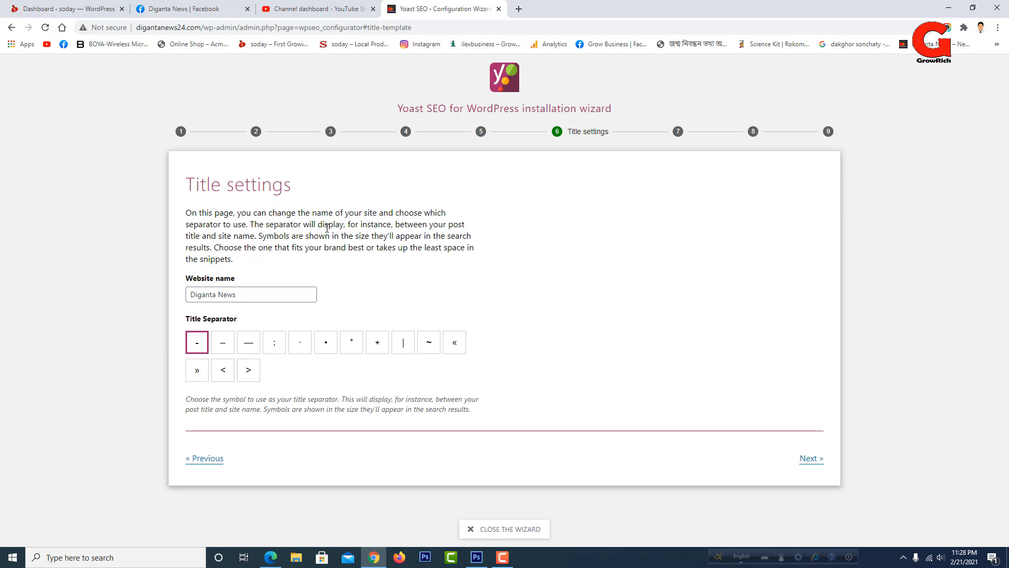
- Accept the website name Diganta News and the hyphen title separator in the wizard's title settings
left_click_drag(191, 185, 299, 188)
left_click(314, 188)
left_click(802, 461)
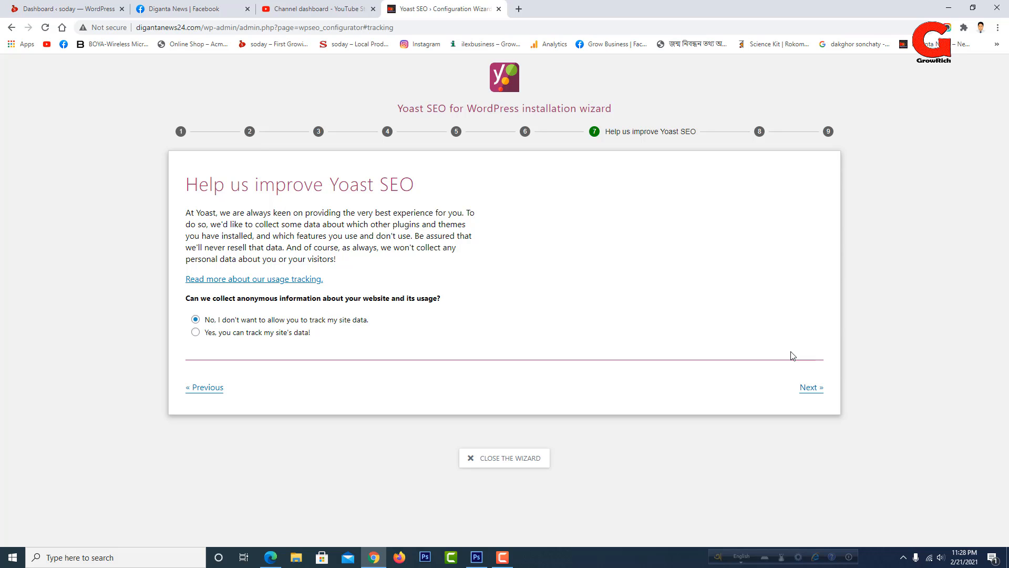
- Keep "No, I don't want to allow you to track my site data" and continue past the wizard's Continue learning page
left_click(808, 392)
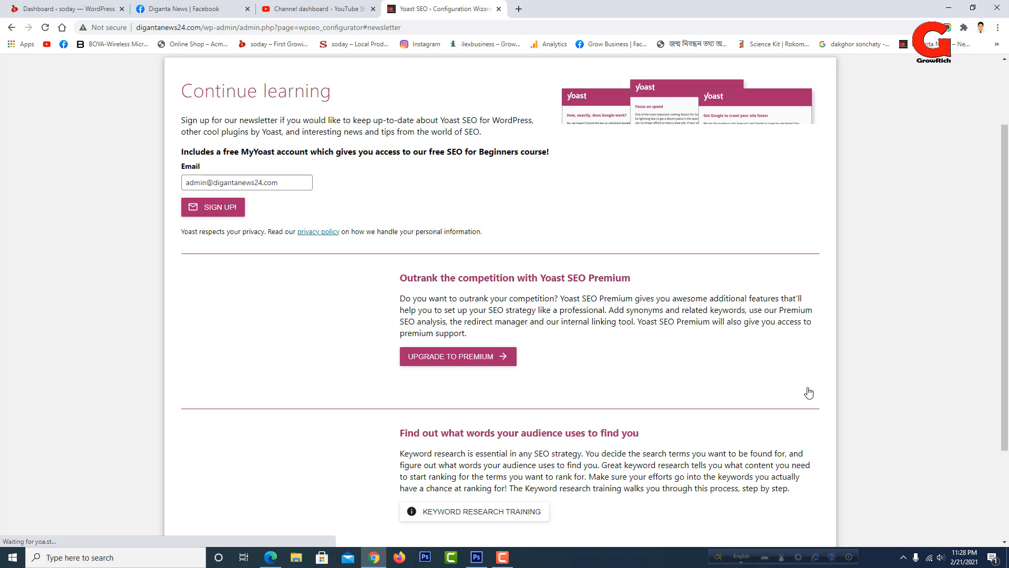
scroll(503, 246, "up", 3)
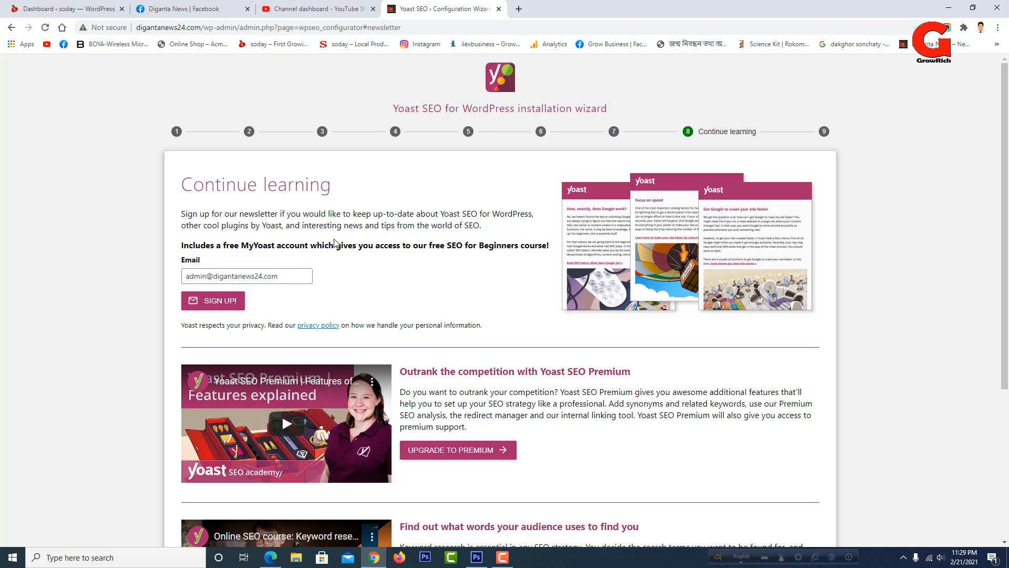
scroll(394, 266, "down", 3)
scroll(393, 266, "up", 2)
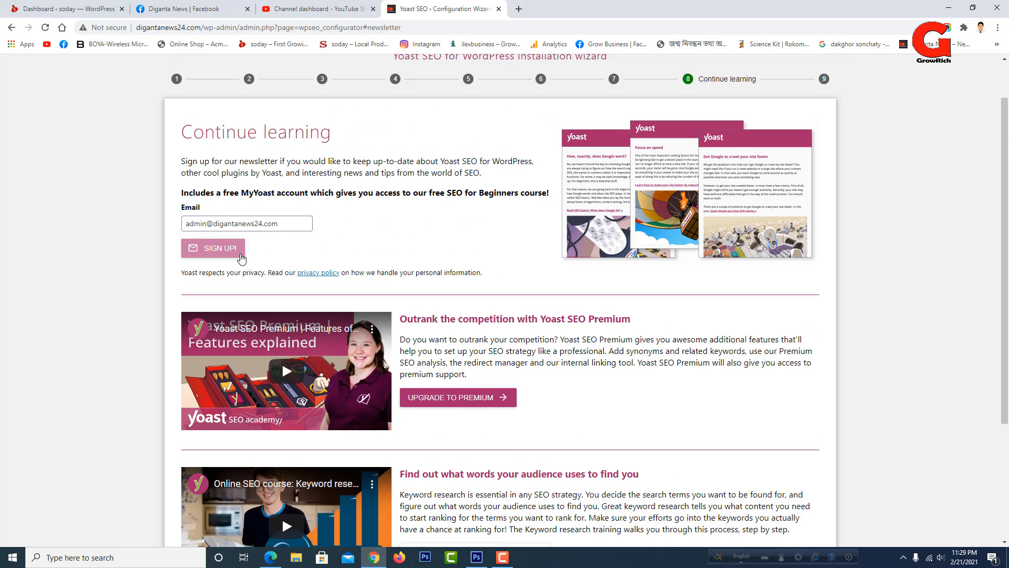
left_click(186, 251)
scroll(481, 298, "down", 1)
scroll(481, 298, "down", 2)
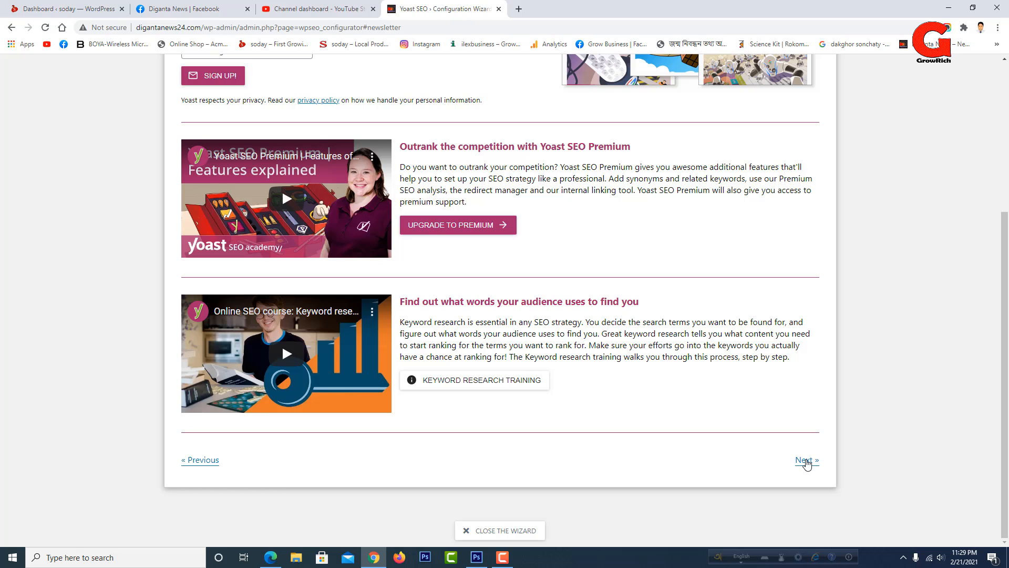
left_click(805, 461)
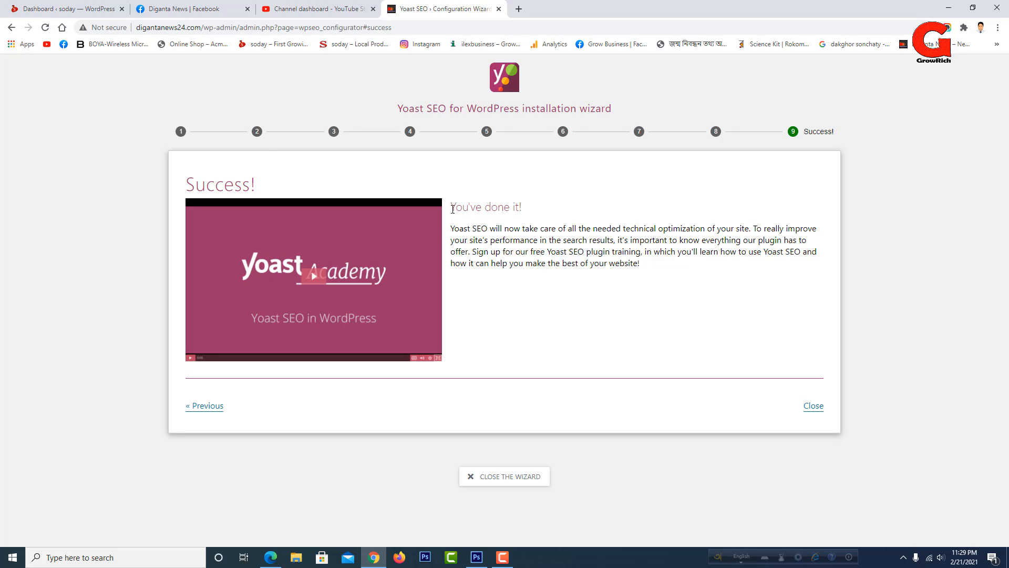
- Read the wizard's Success page and close the finished configuration wizard
left_click_drag(453, 209, 546, 209)
left_click_drag(190, 185, 267, 189)
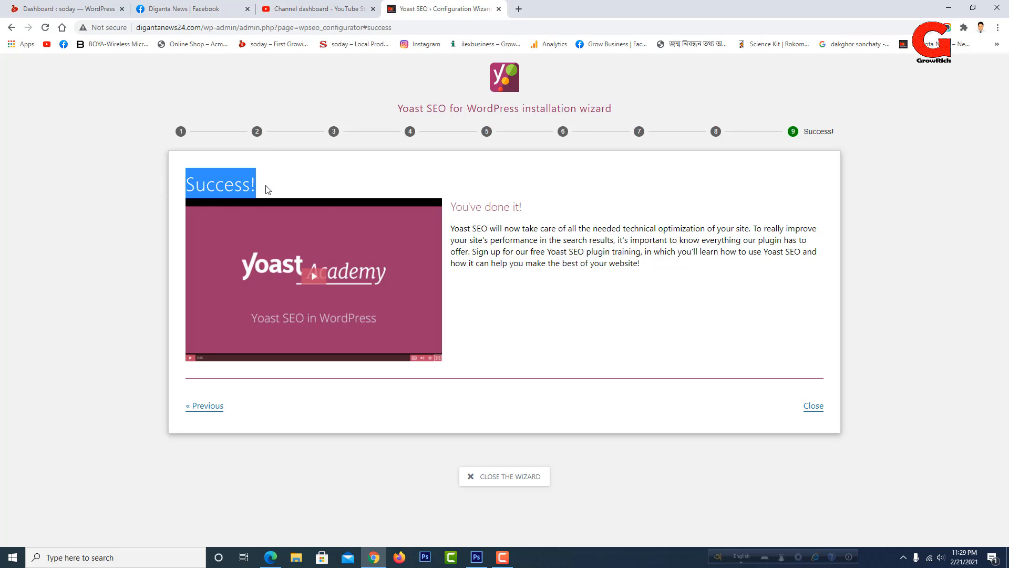
left_click_drag(452, 212, 528, 211)
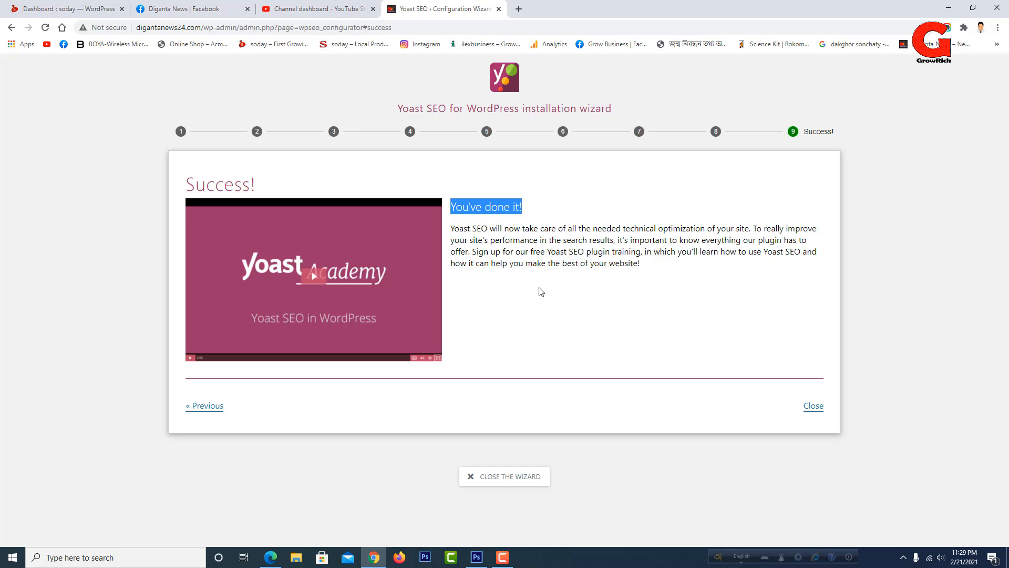
left_click(552, 318)
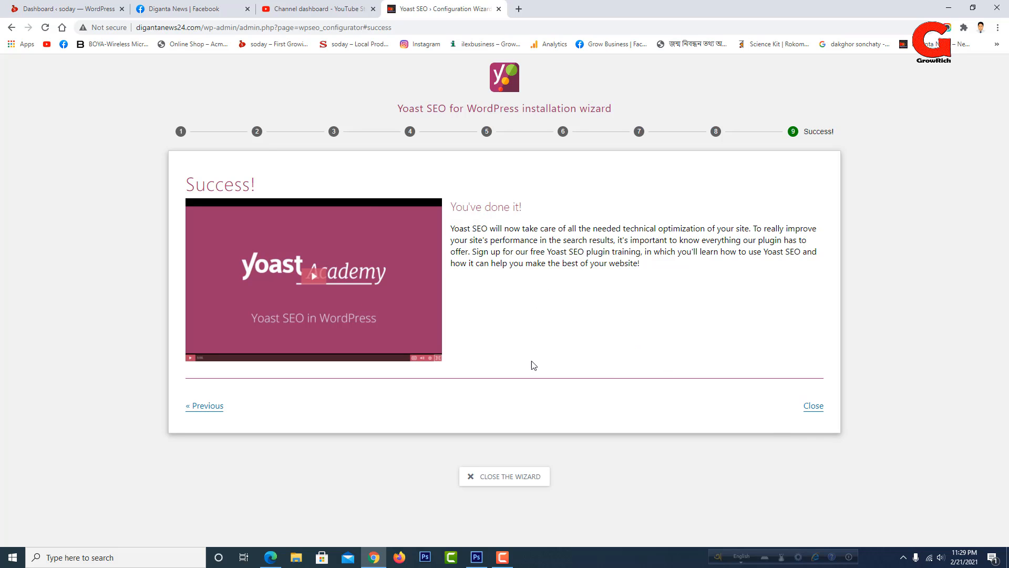
left_click(809, 411)
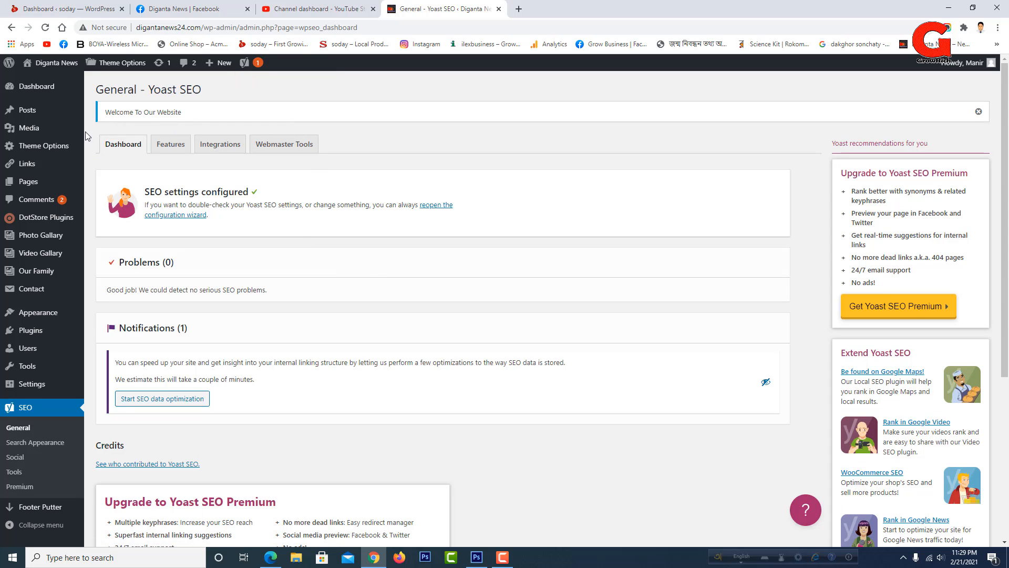
- Review the problems and notifications sections on the Yoast SEO General dashboard
scroll(51, 398, "down", 1)
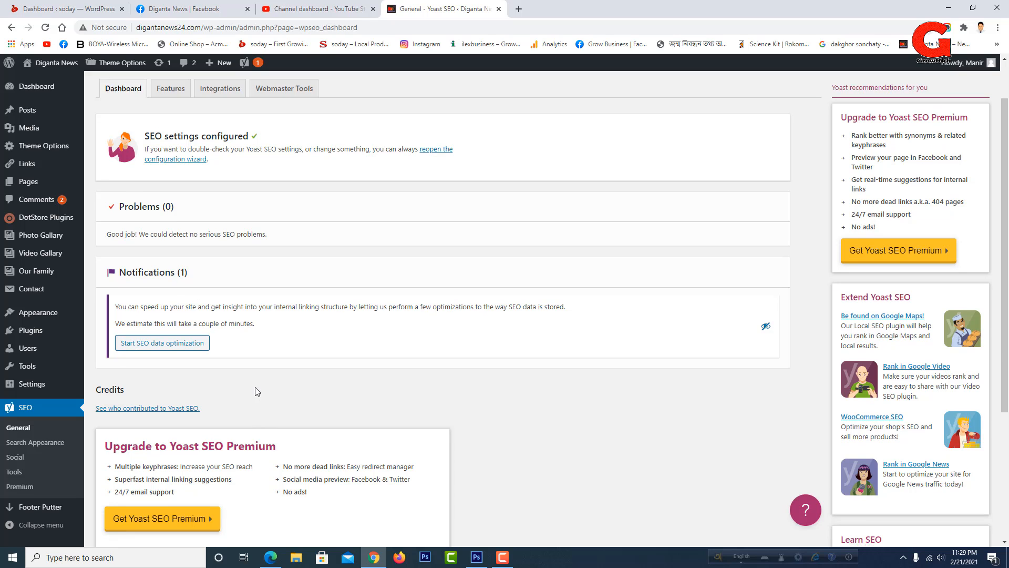
scroll(255, 391, "down", 2)
scroll(256, 392, "up", 1)
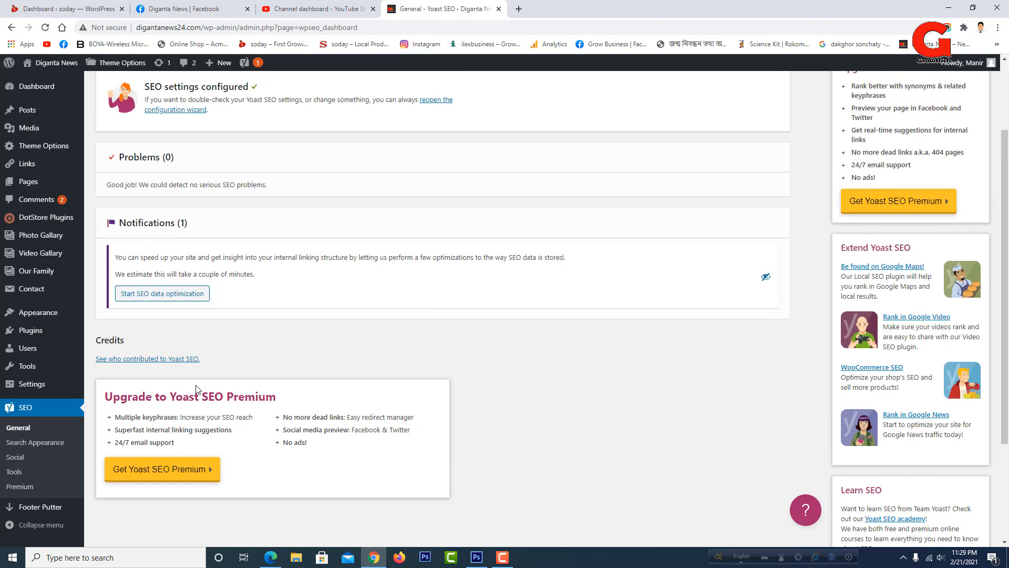
- Show the XML sitemaps explanation in the General Features settings and view the site's generated XML sitemap index
left_click(27, 428)
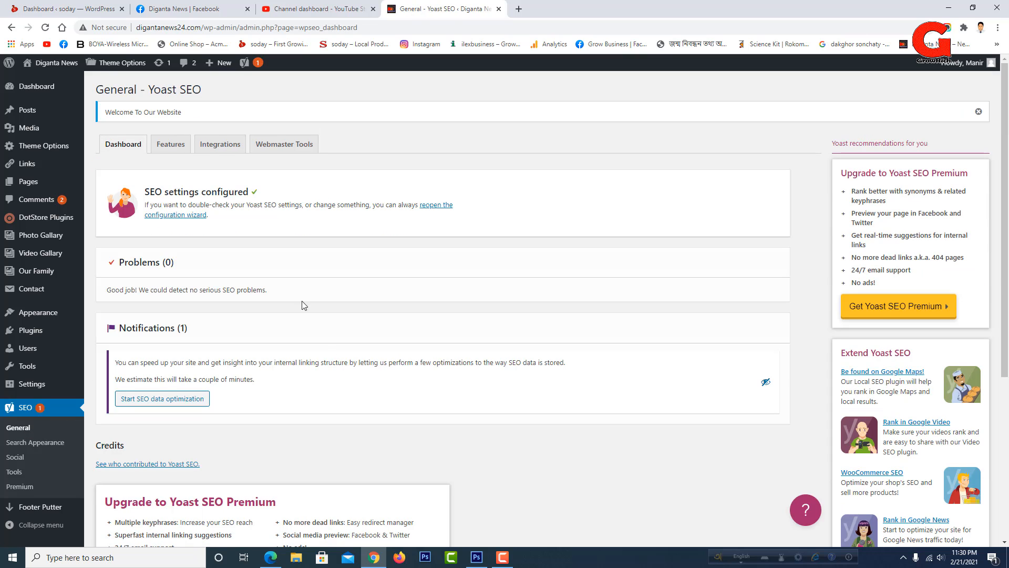
left_click(166, 147)
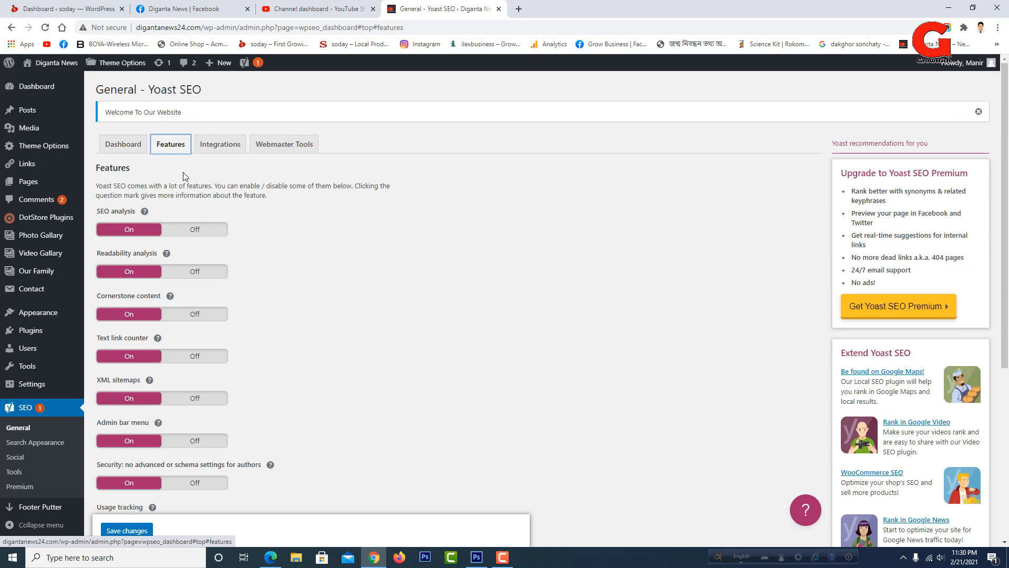
left_click(149, 381)
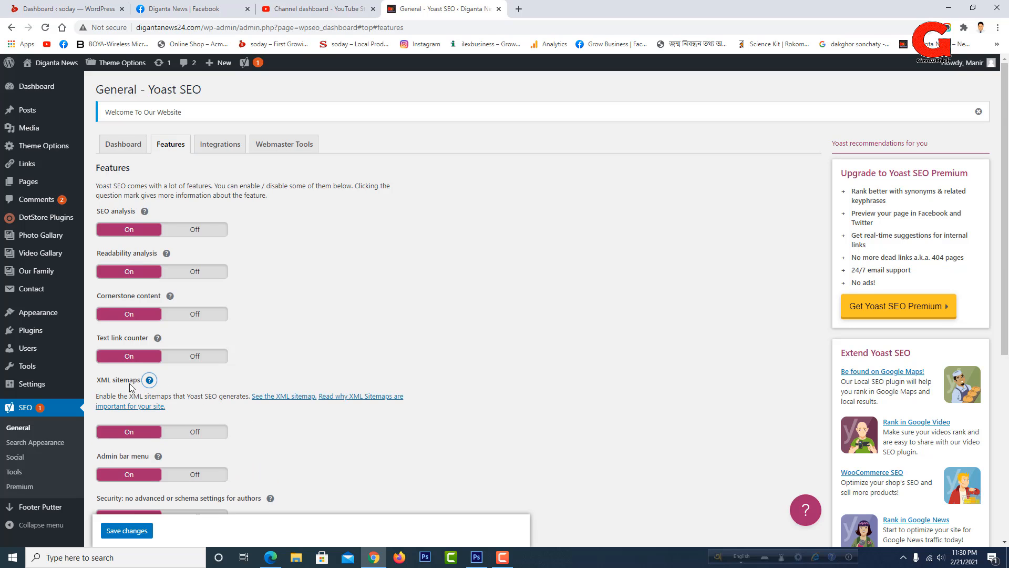
left_click(307, 398)
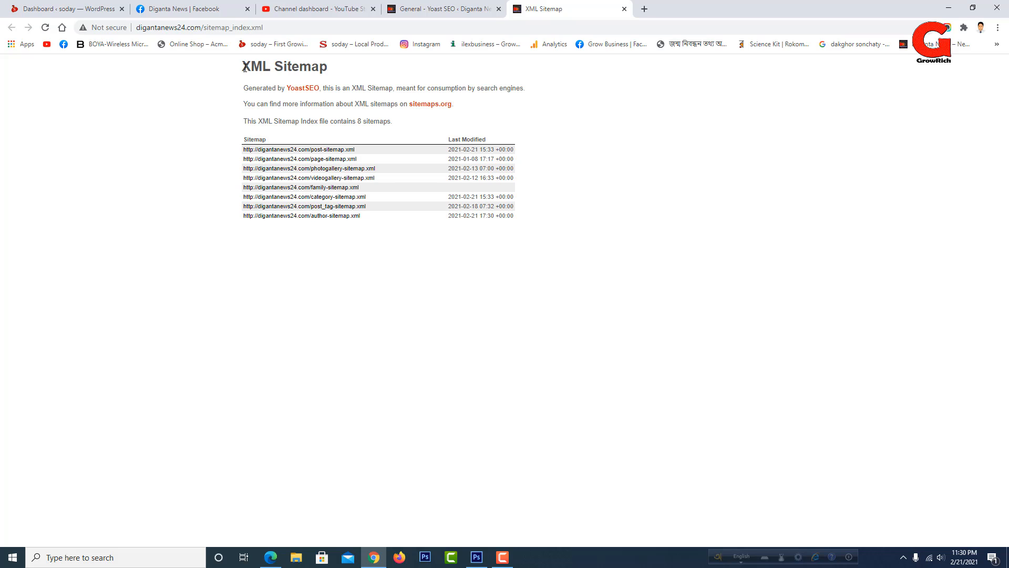
left_click_drag(245, 67, 333, 69)
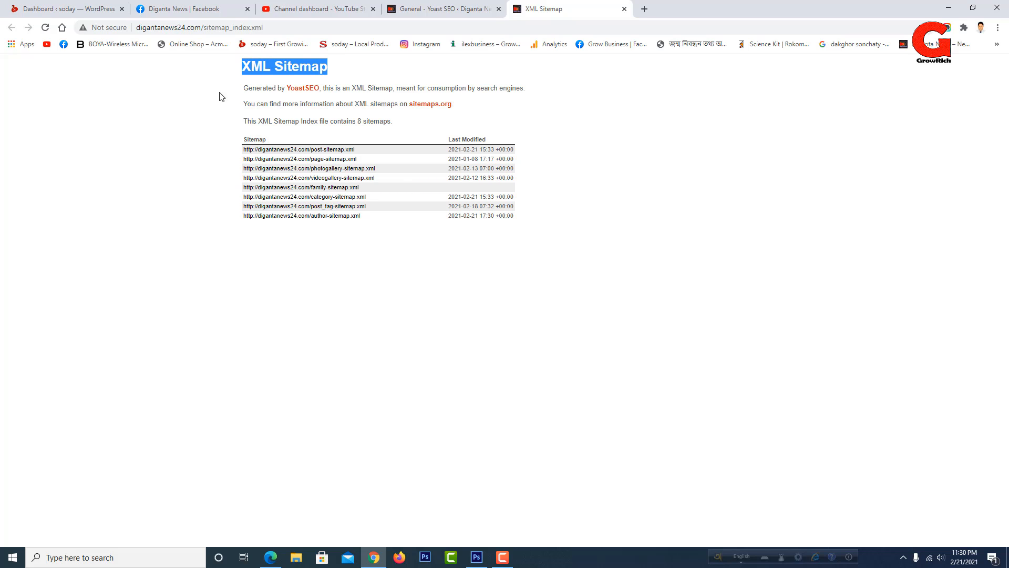
left_click(175, 118)
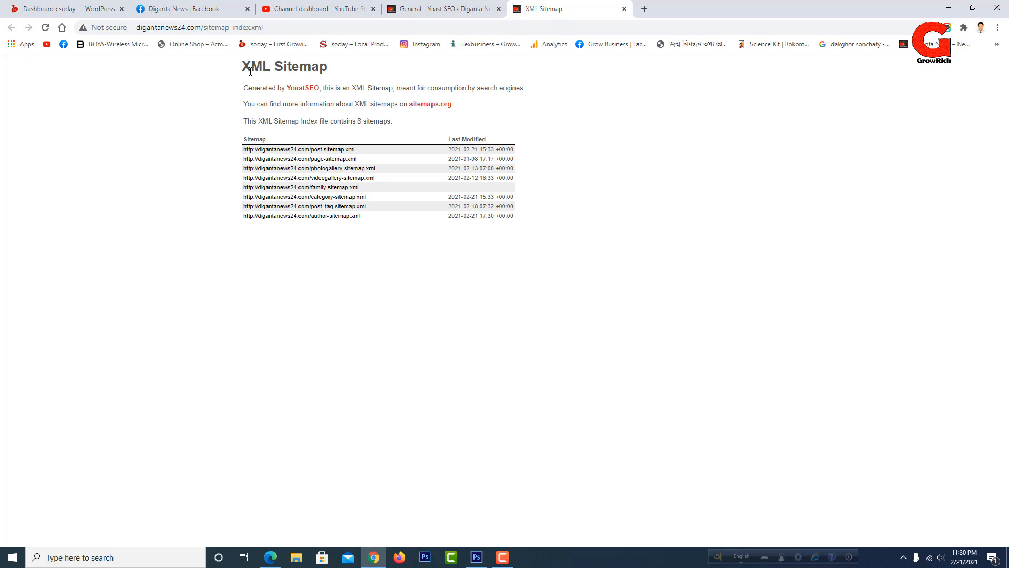
- Return from the sitemap to the Yoast SEO General settings and look over the Dashboard section
left_click(418, 9)
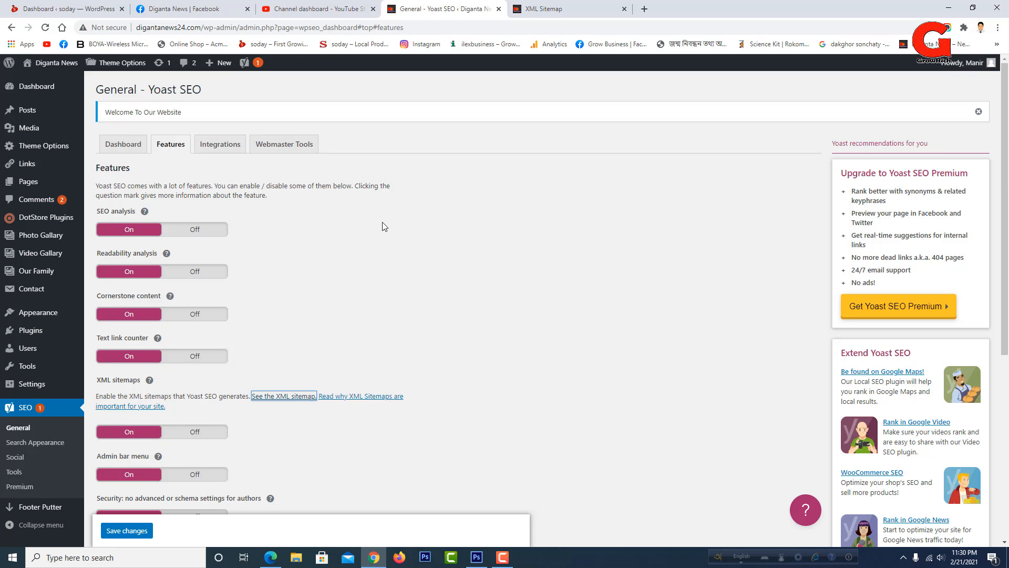
left_click(121, 148)
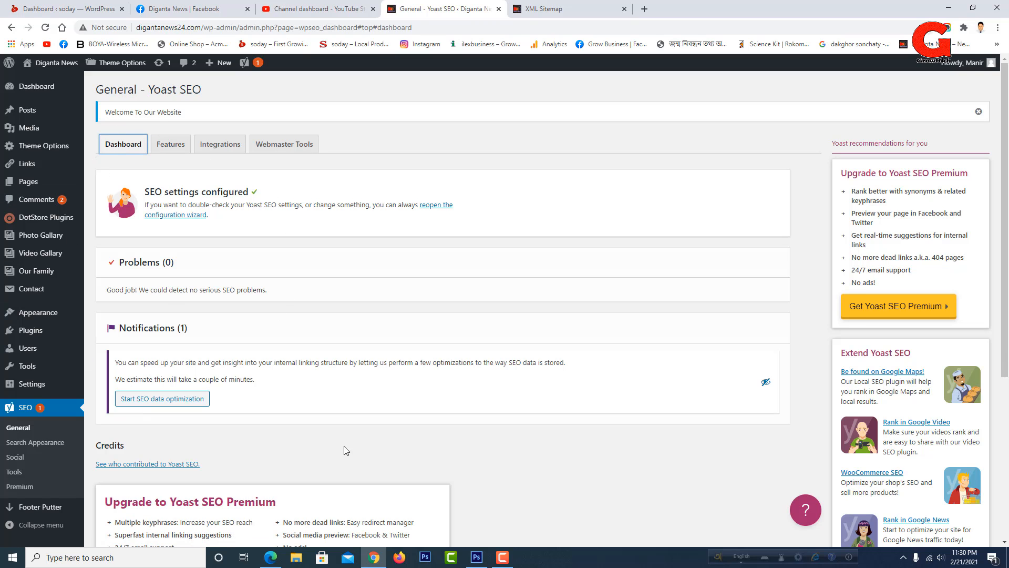
scroll(407, 379, "down", 3)
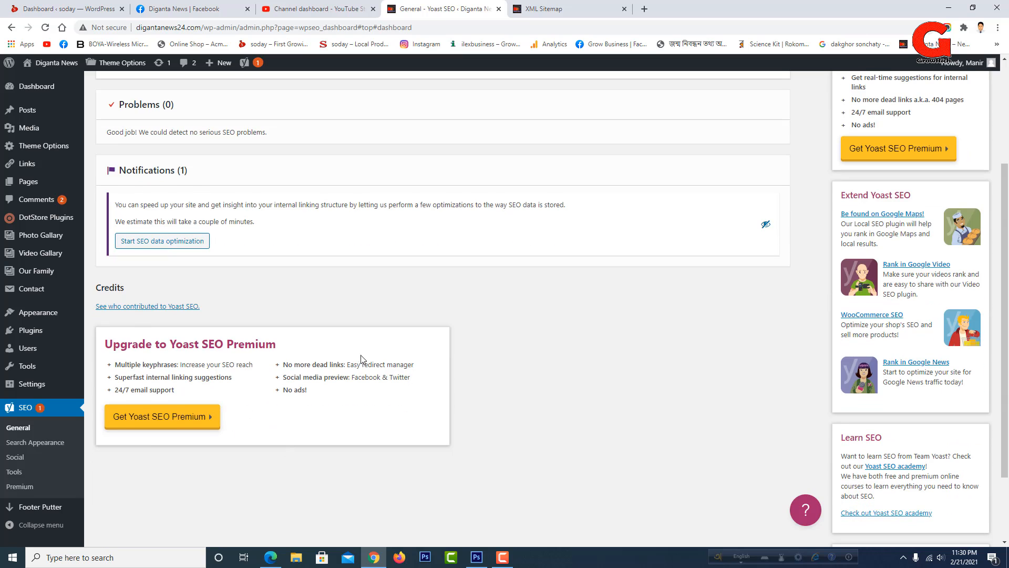
scroll(363, 362, "up", 3)
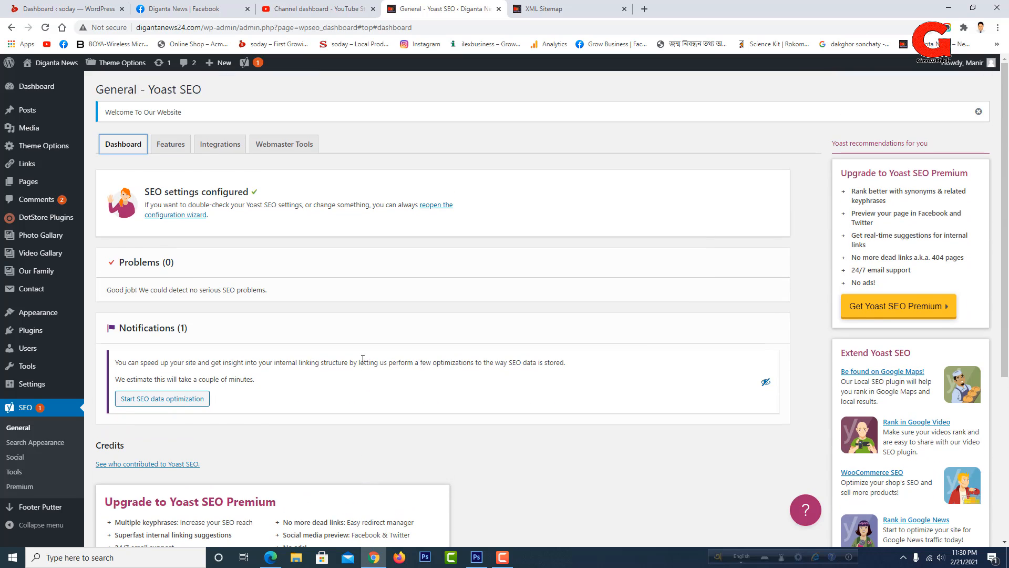